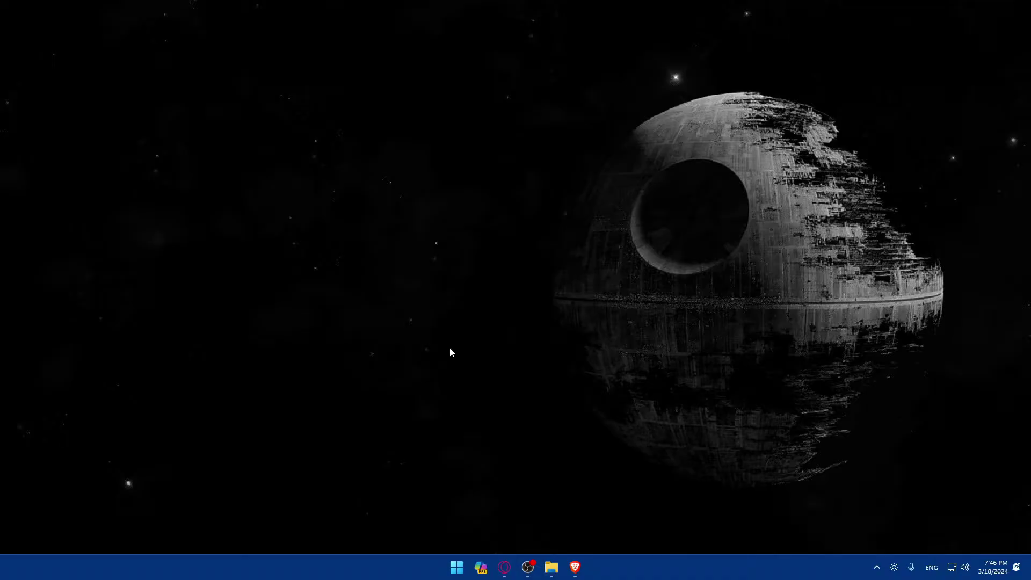
# Bring up Brave and load bybit.com, avoiding the bitget.com autocomplete
pyautogui.click(575, 567)
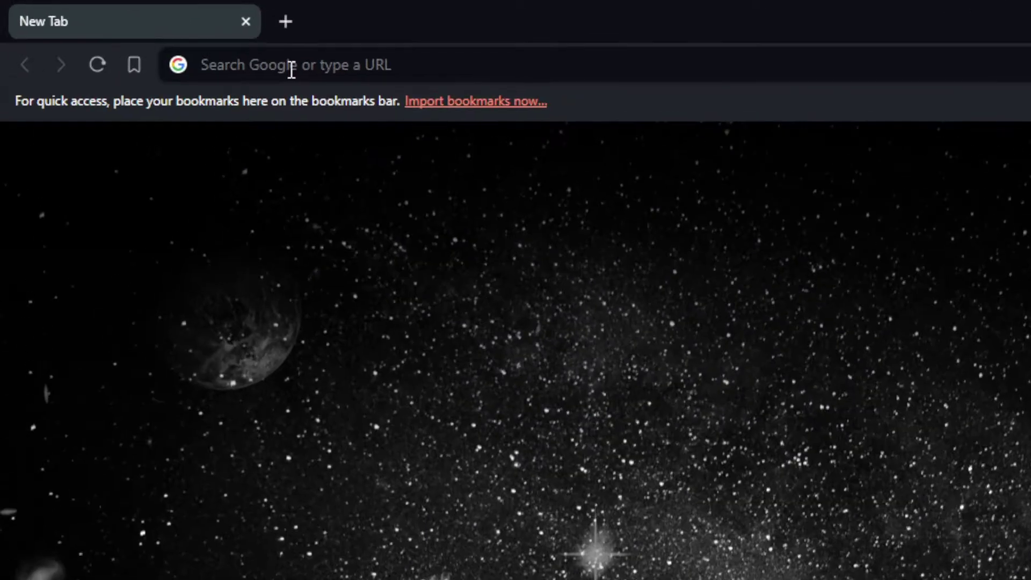
pyautogui.click(146, 34)
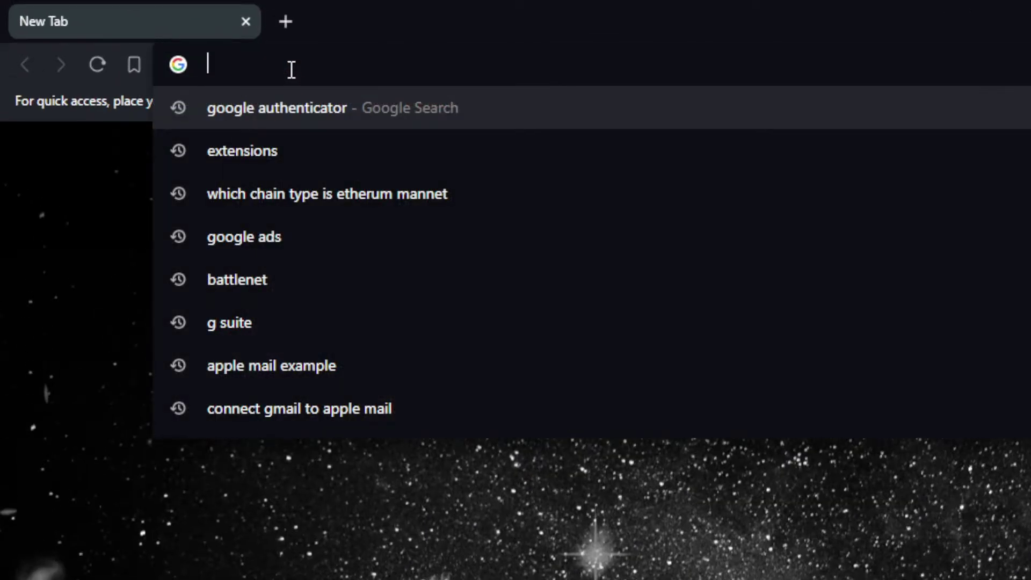
pyautogui.write('bi')
pyautogui.press('BackSpace')
pyautogui.press('BackSpace')
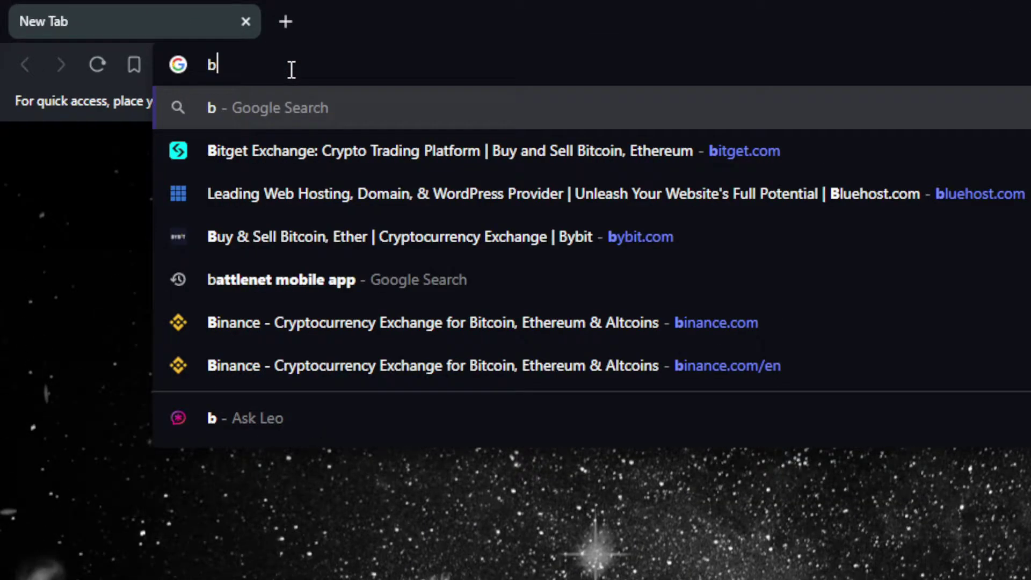
pyautogui.write('ybi')
pyautogui.write('t.com')
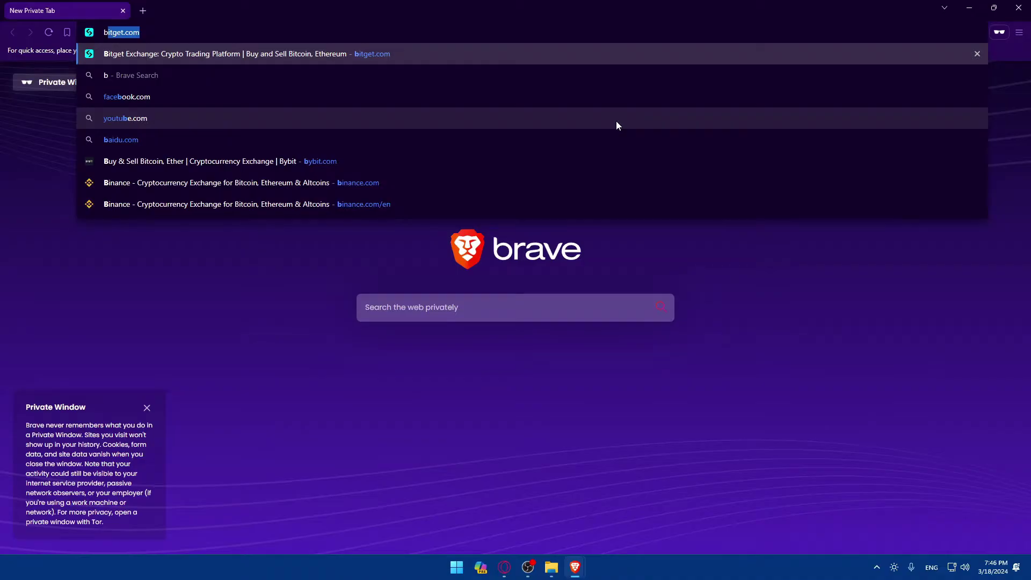
pyautogui.write('y')
pyautogui.press('Return')
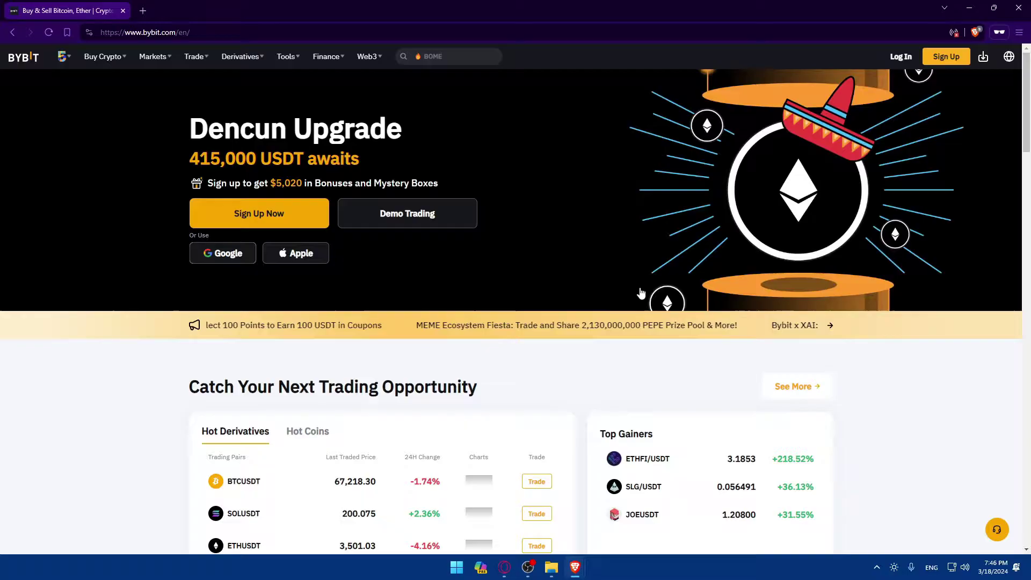
# On the login page, browse Mobile, QR Code and Subaccount sign-in, then return to Main Account
pyautogui.click(901, 57)
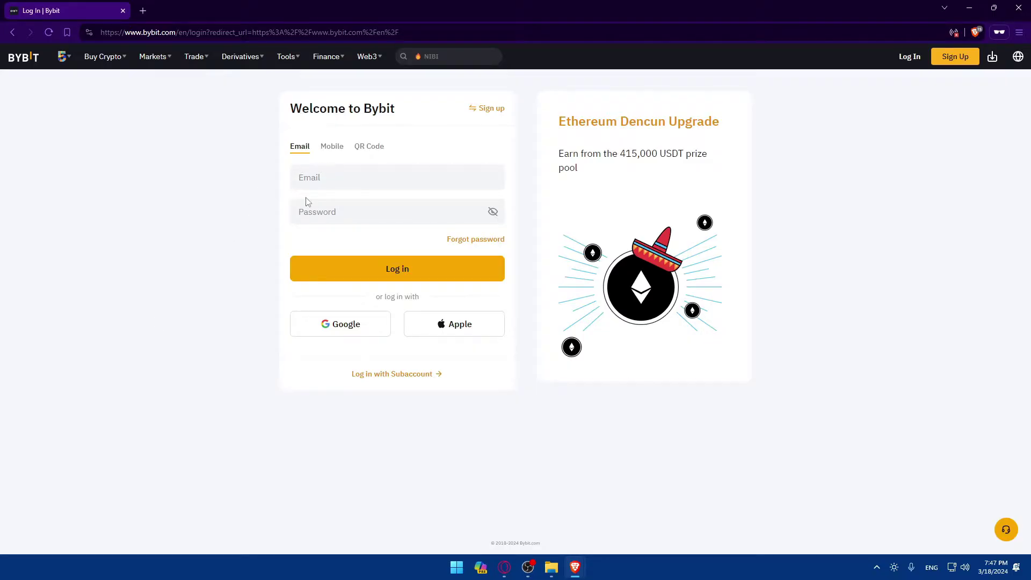
pyautogui.click(330, 147)
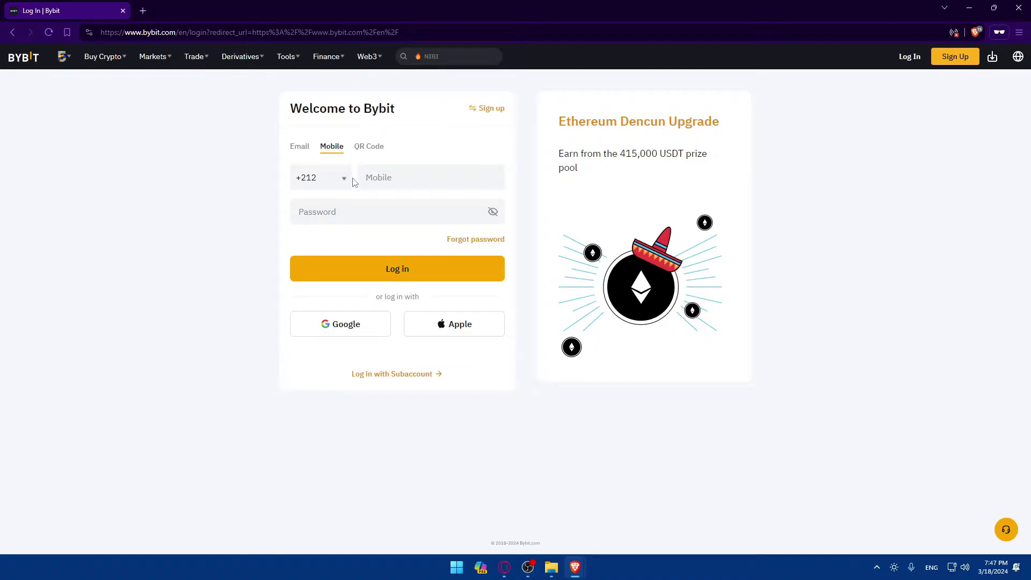
pyautogui.click(361, 147)
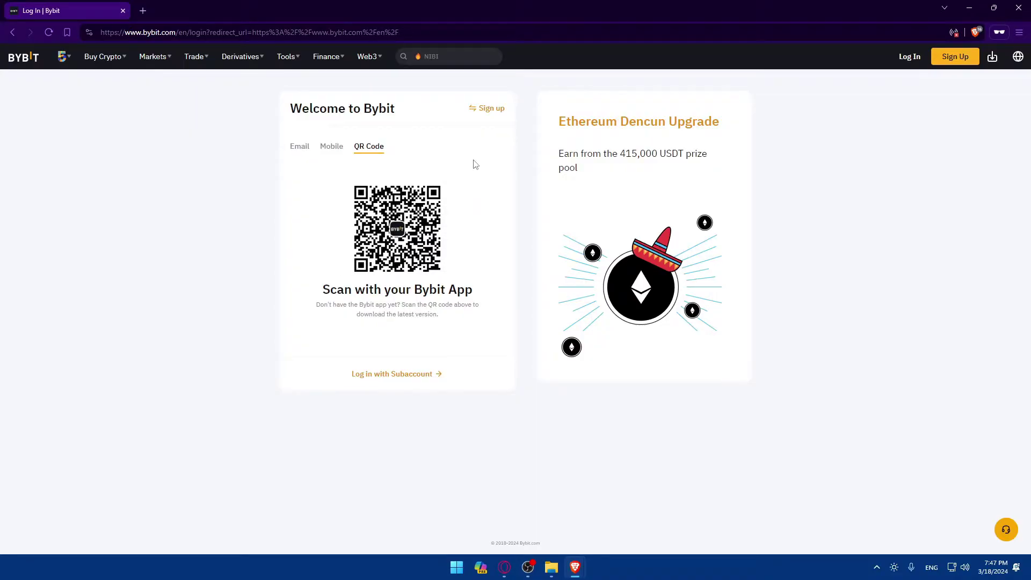
pyautogui.click(334, 147)
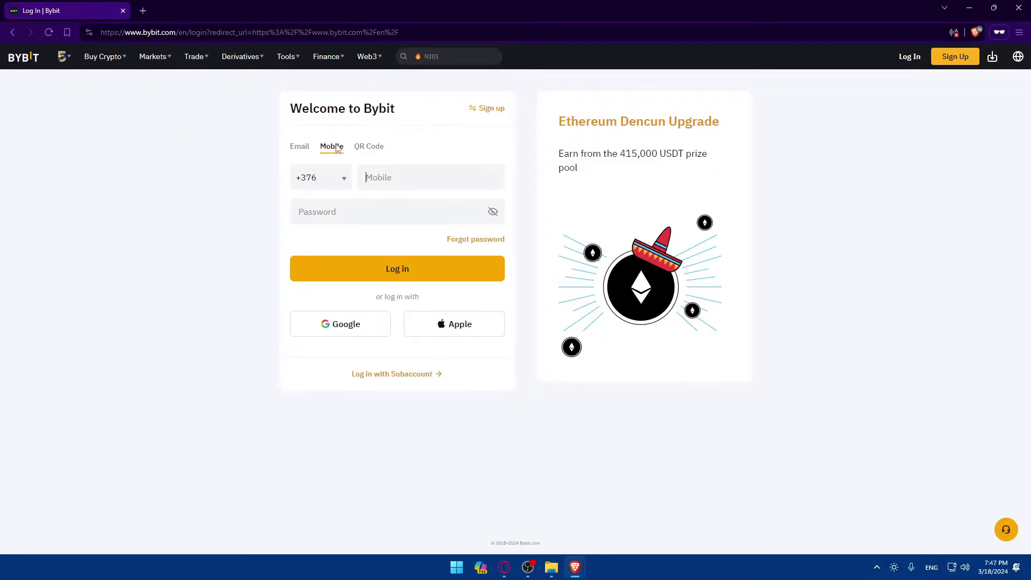
pyautogui.click(403, 374)
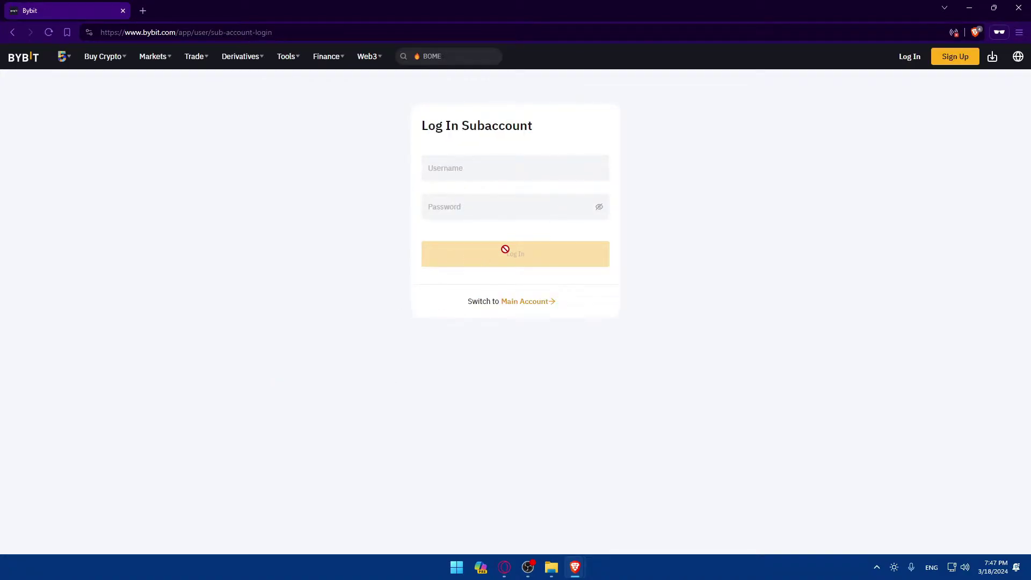
pyautogui.click(530, 302)
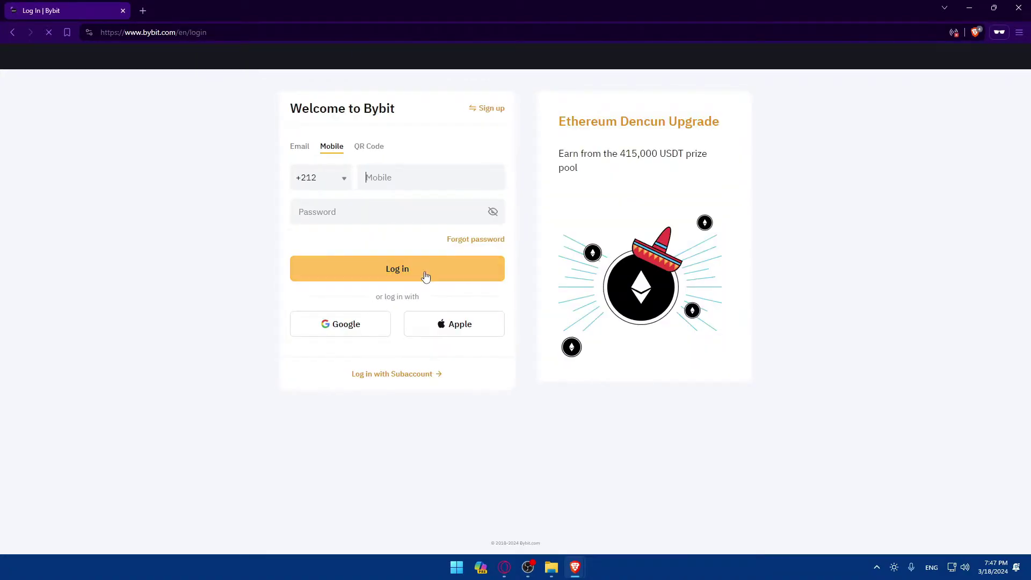
# Try an email login with the account's Gmail address and old password, which Bybit rejects
pyautogui.click(308, 148)
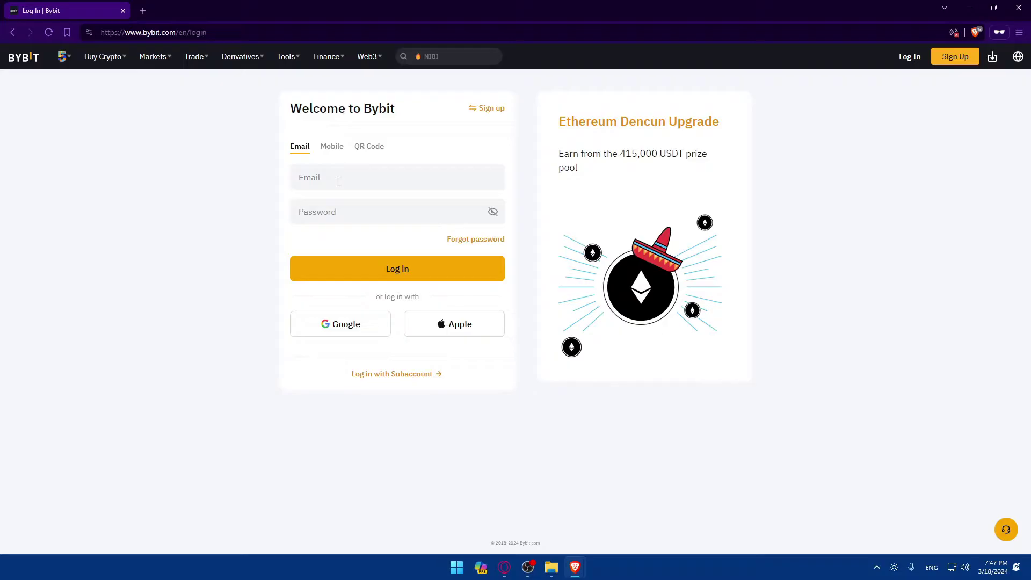
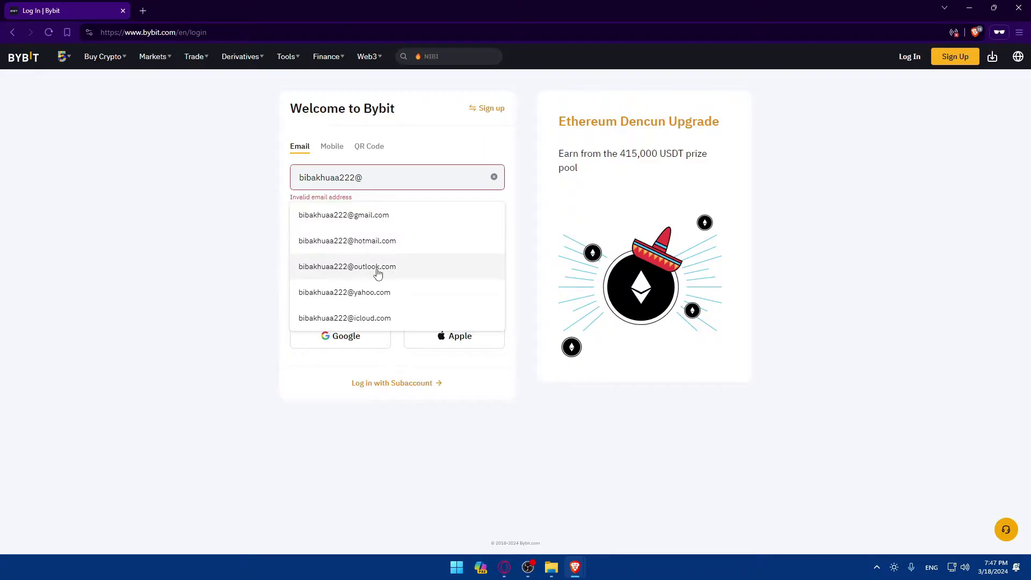
pyautogui.click(361, 226)
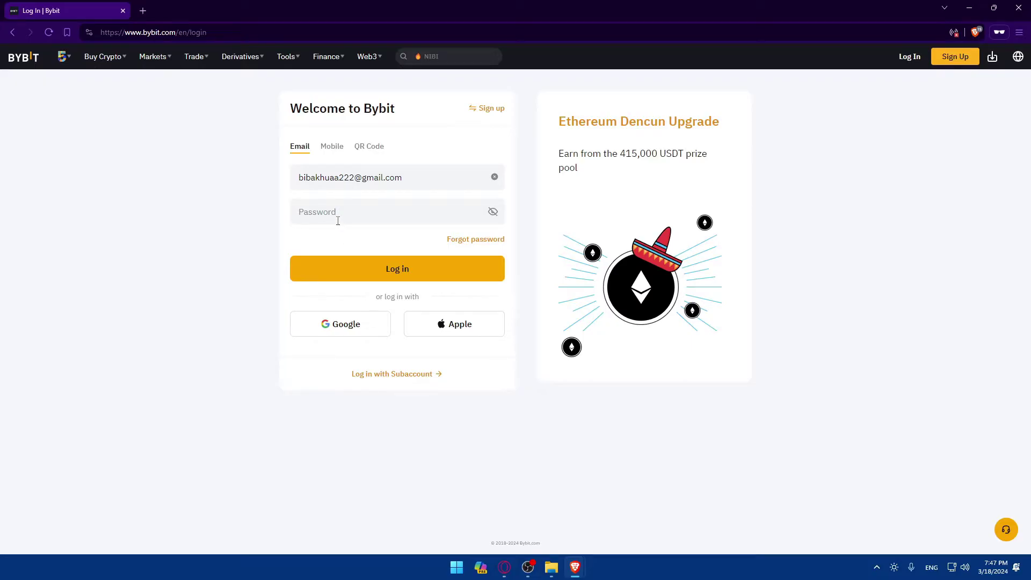
pyautogui.click(338, 219)
pyautogui.write('•')
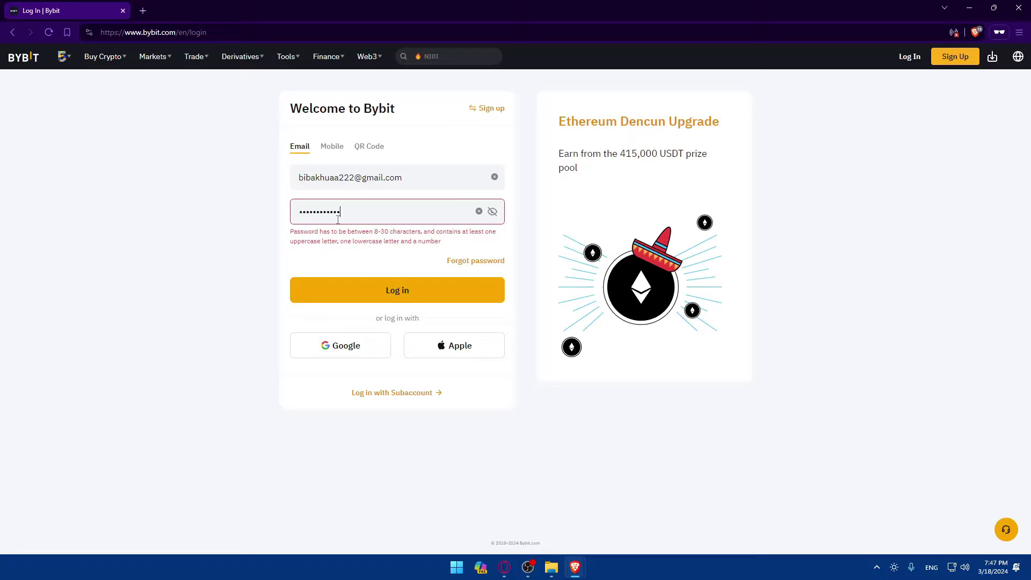
pyautogui.write('••••••••••••')
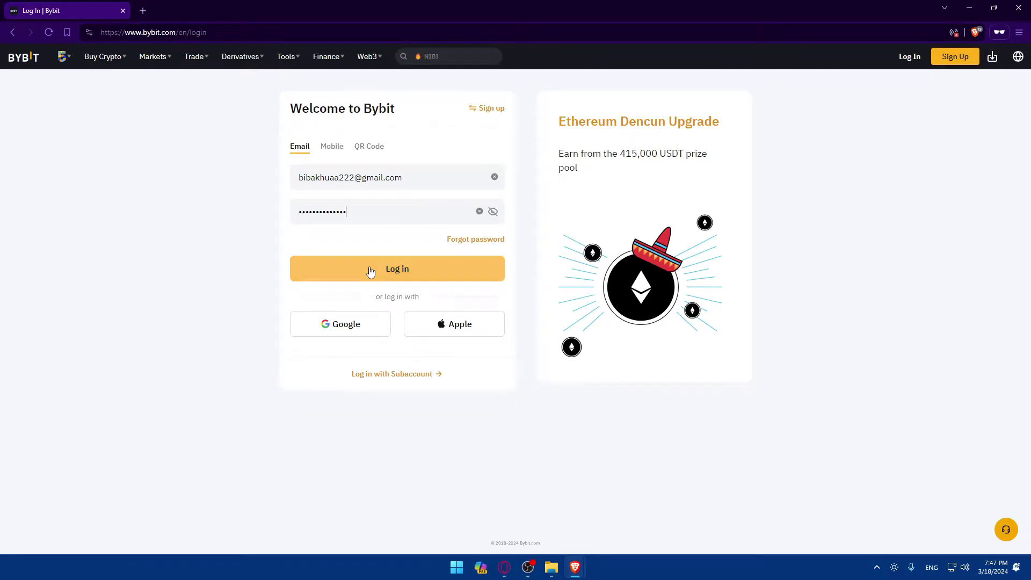
pyautogui.click(370, 267)
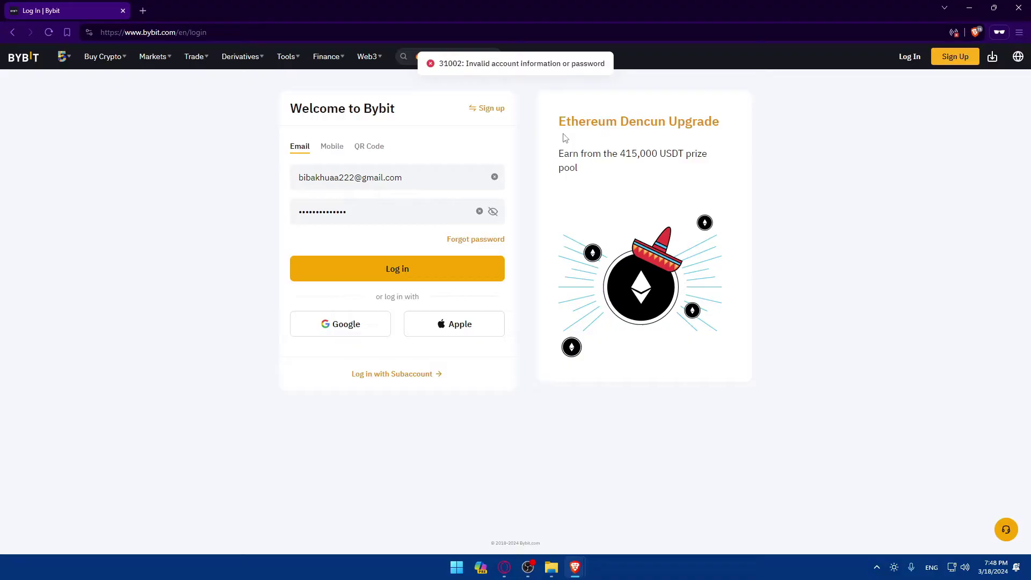
# Open Forgot Password and toggle between the Email and Mobile Number reset options
pyautogui.click(483, 246)
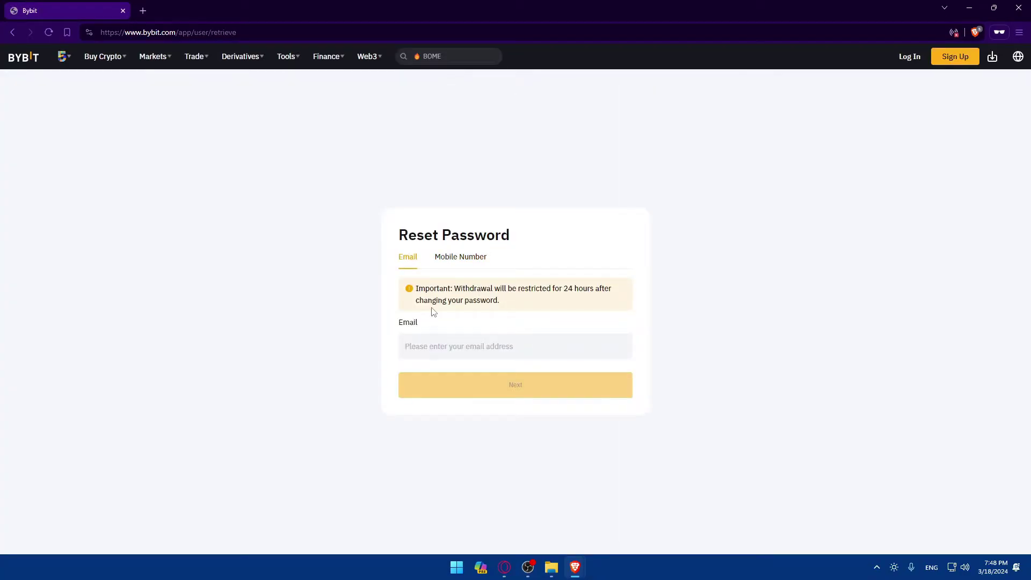
pyautogui.click(444, 262)
pyautogui.click(407, 231)
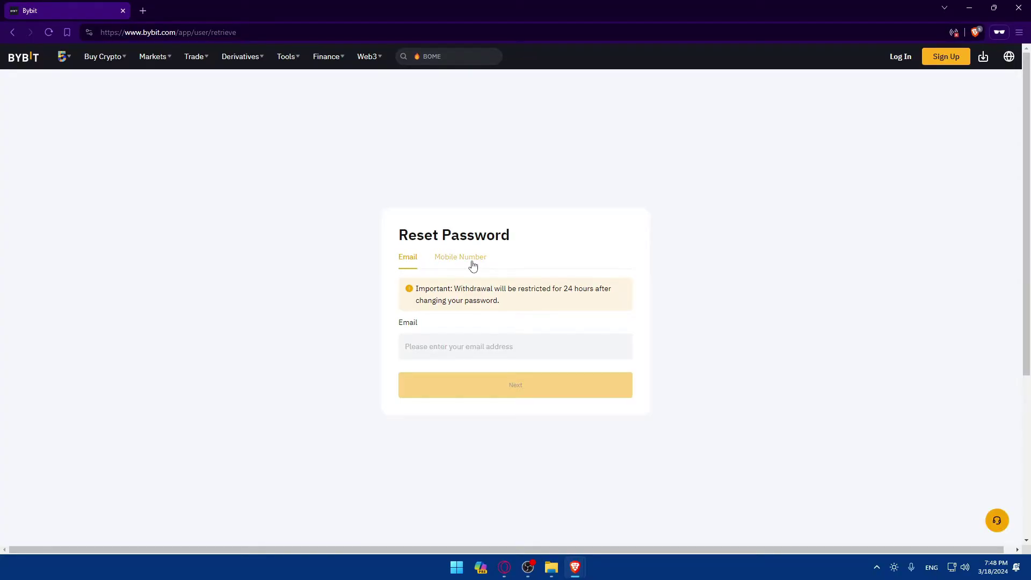
pyautogui.click(443, 263)
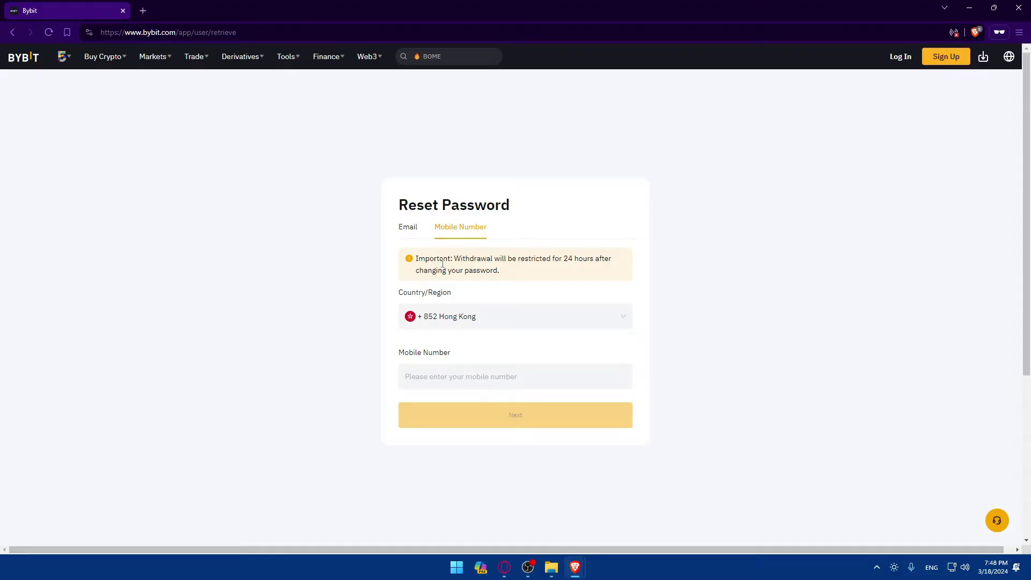
pyautogui.click(411, 229)
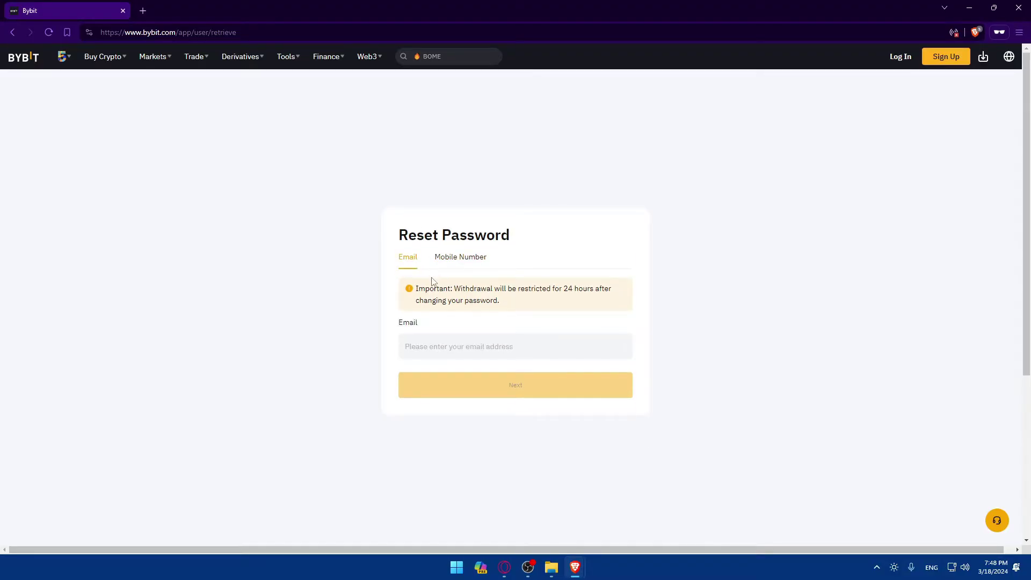
# Read over the withdrawal notice, settle on Email reset, and enter the account's email address
pyautogui.moveTo(451, 288); pyautogui.dragTo(493, 290)
pyautogui.click(507, 288)
pyautogui.moveTo(415, 291); pyautogui.dragTo(542, 301)
pyautogui.click(460, 258)
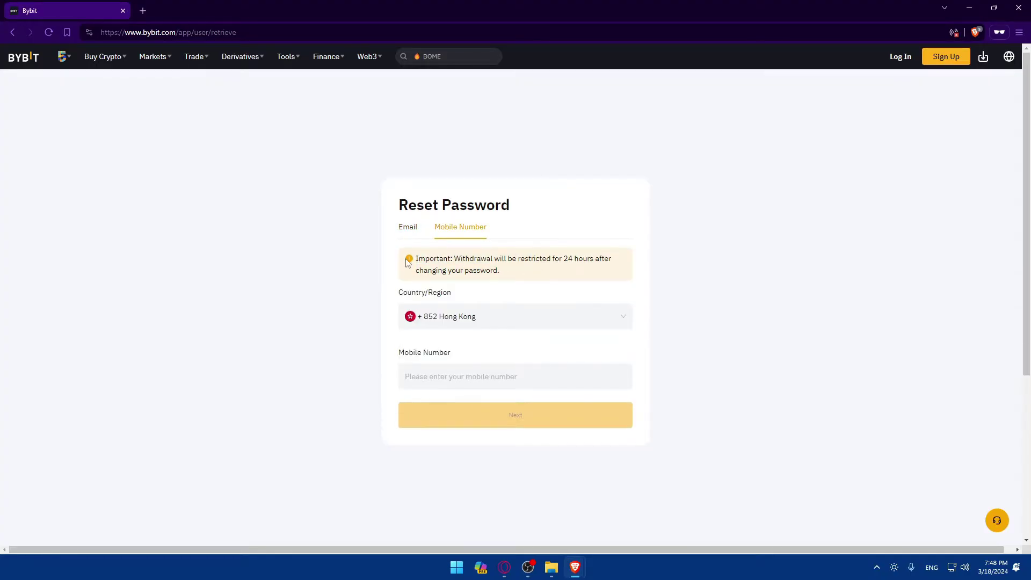
pyautogui.moveTo(425, 259); pyautogui.dragTo(467, 264)
pyautogui.click(531, 278)
pyautogui.click(418, 231)
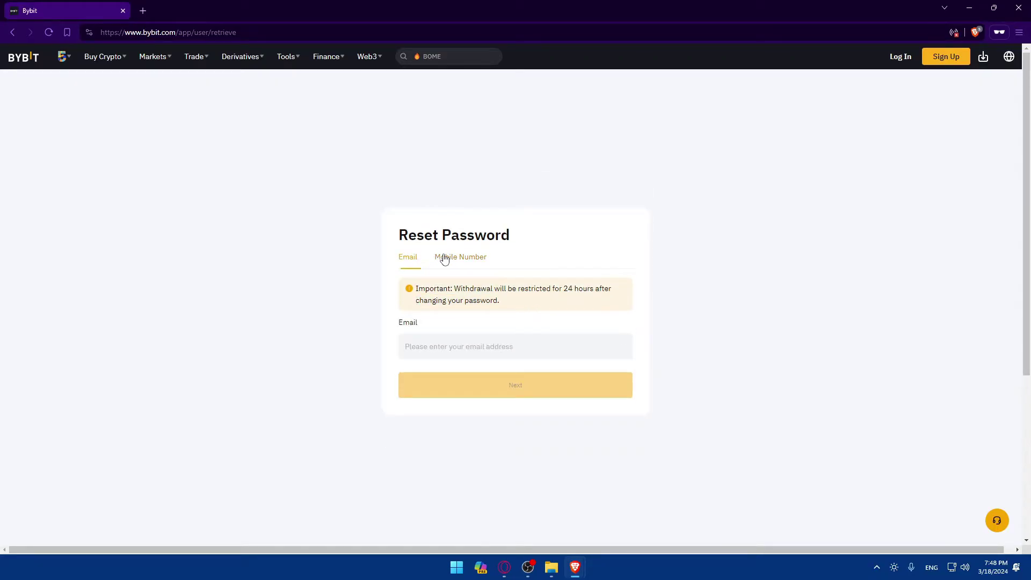
pyautogui.click(466, 351)
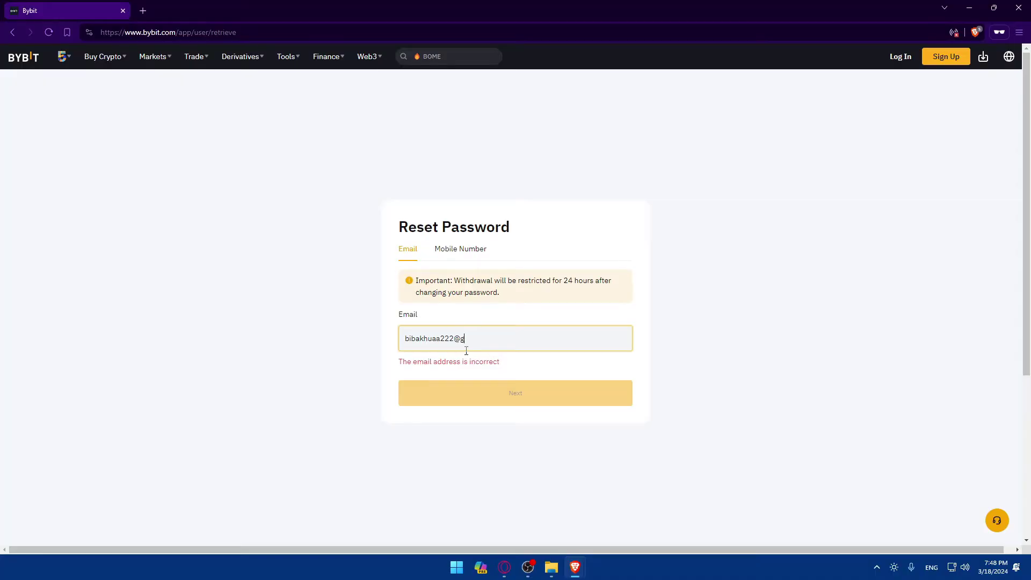
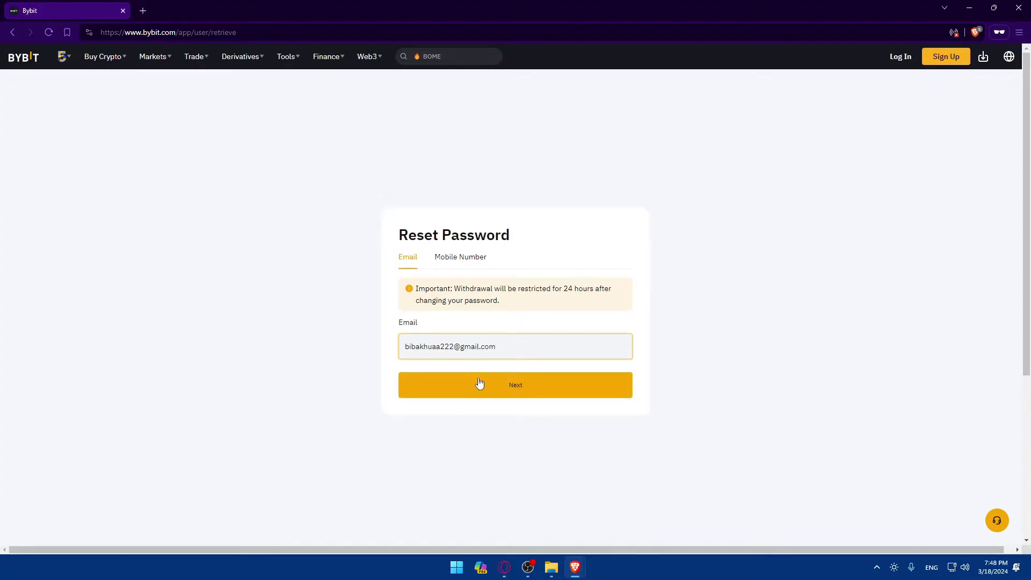
# Submit the email and solve the butterfly picture-order captcha
pyautogui.click(481, 384)
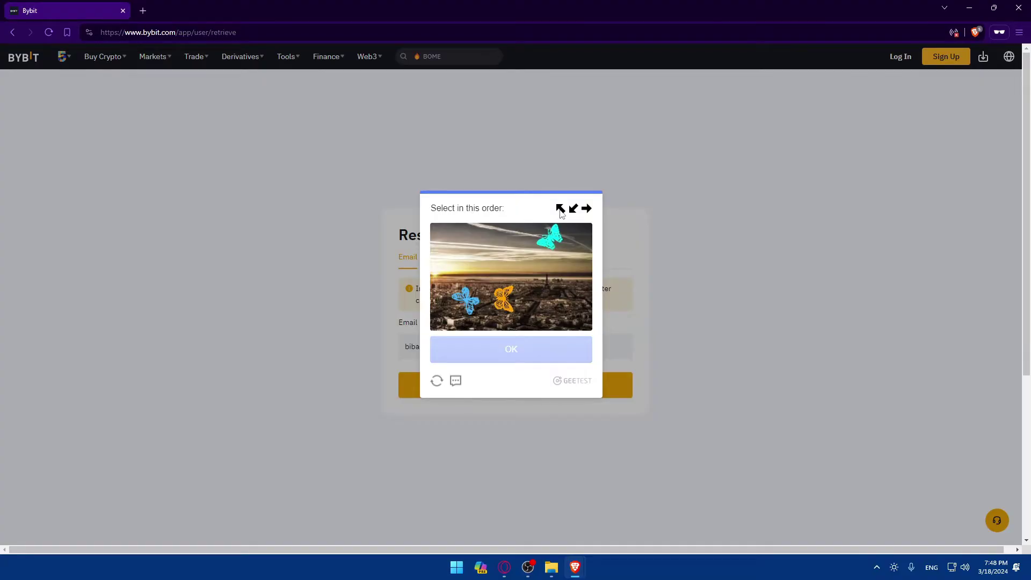
pyautogui.click(553, 240)
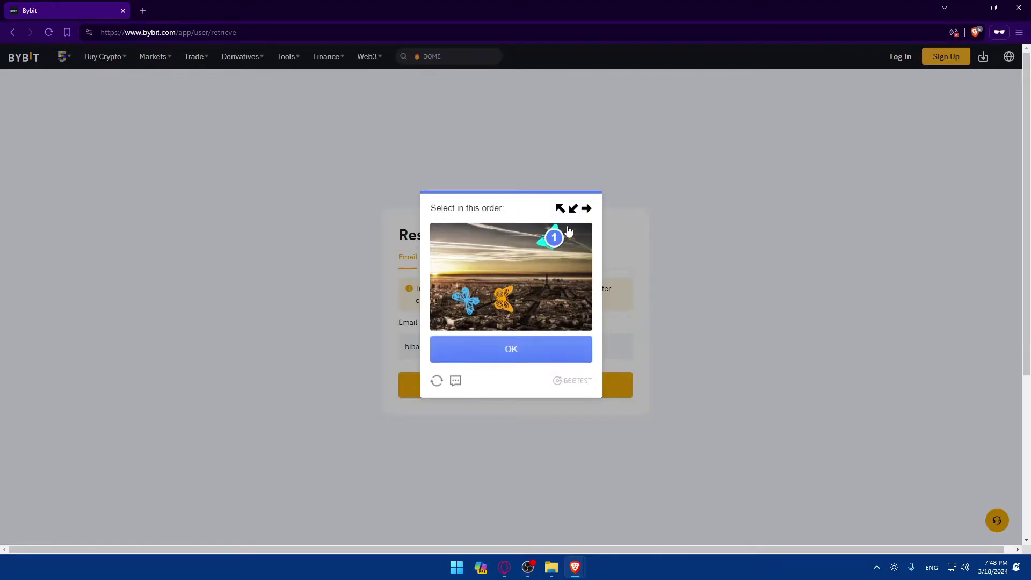
pyautogui.click(471, 299)
pyautogui.click(502, 302)
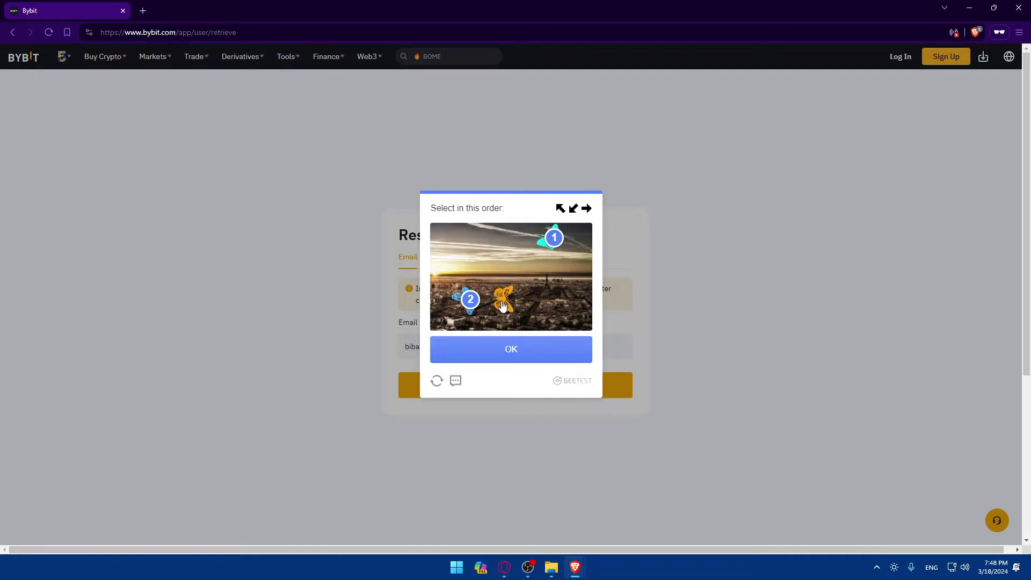
pyautogui.click(529, 353)
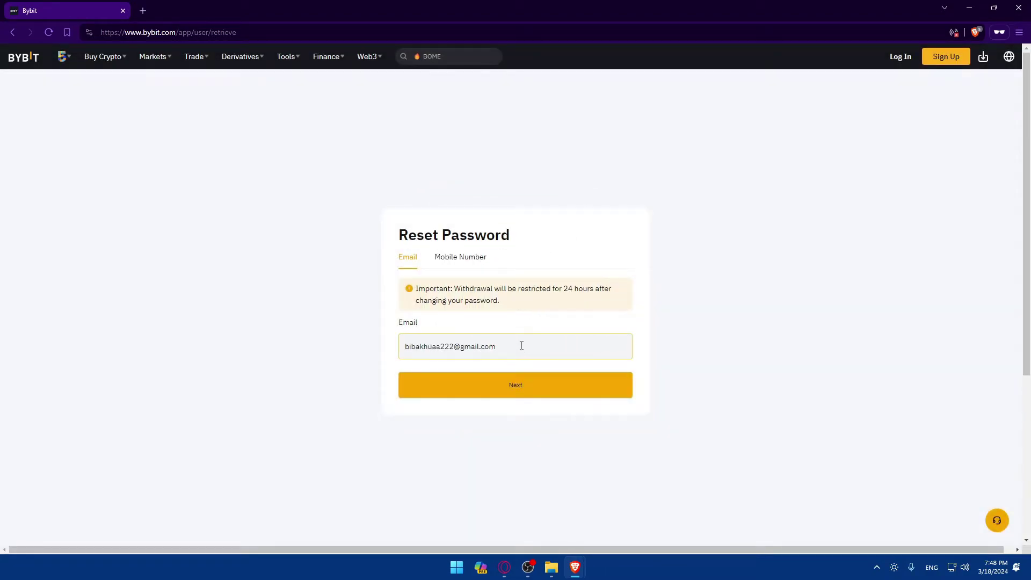
# Request an email verification code and enter the Google Authenticator code
pyautogui.click(514, 385)
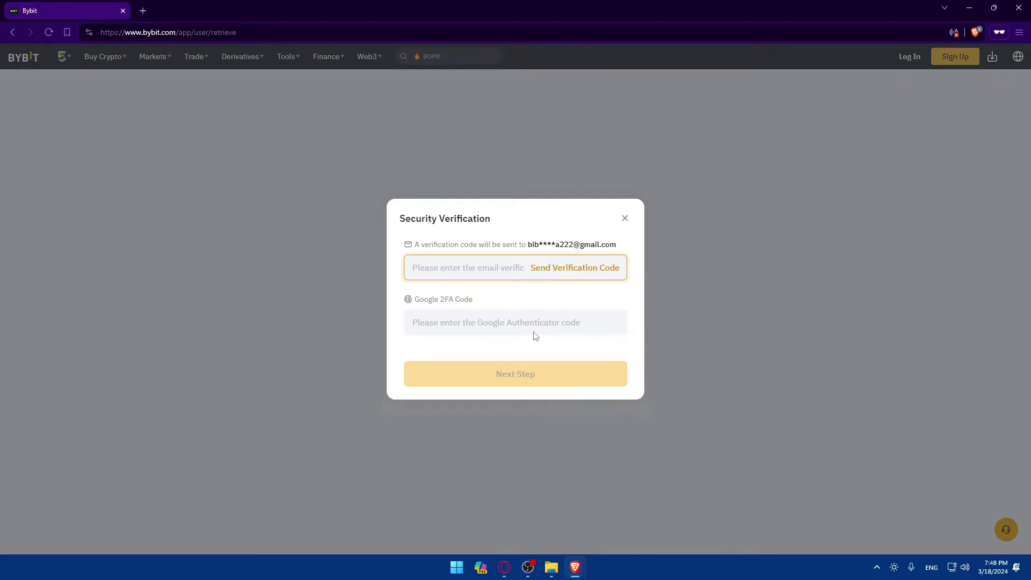
pyautogui.moveTo(416, 245); pyautogui.dragTo(622, 248)
pyautogui.click(621, 248)
pyautogui.click(572, 271)
pyautogui.click(441, 326)
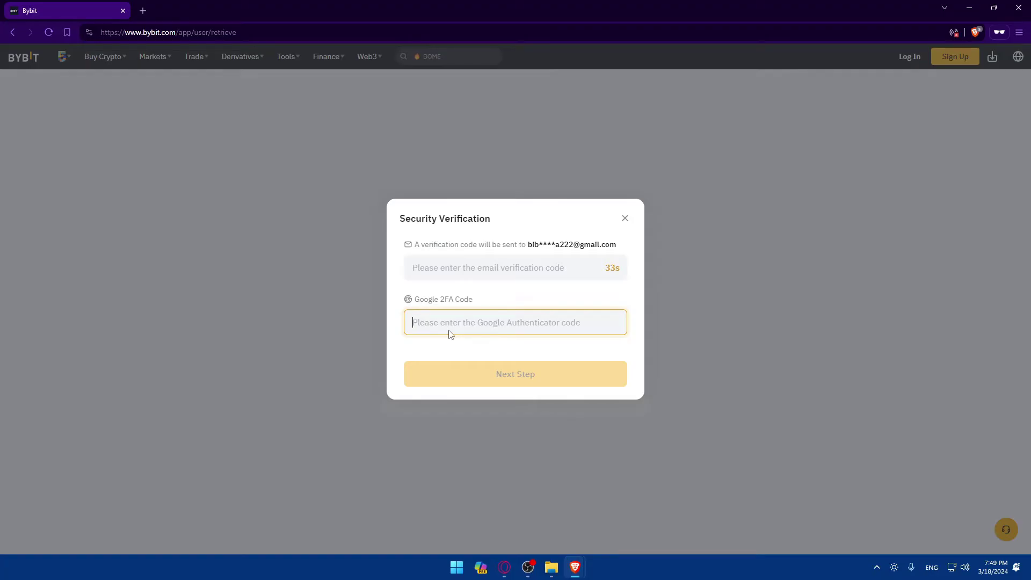
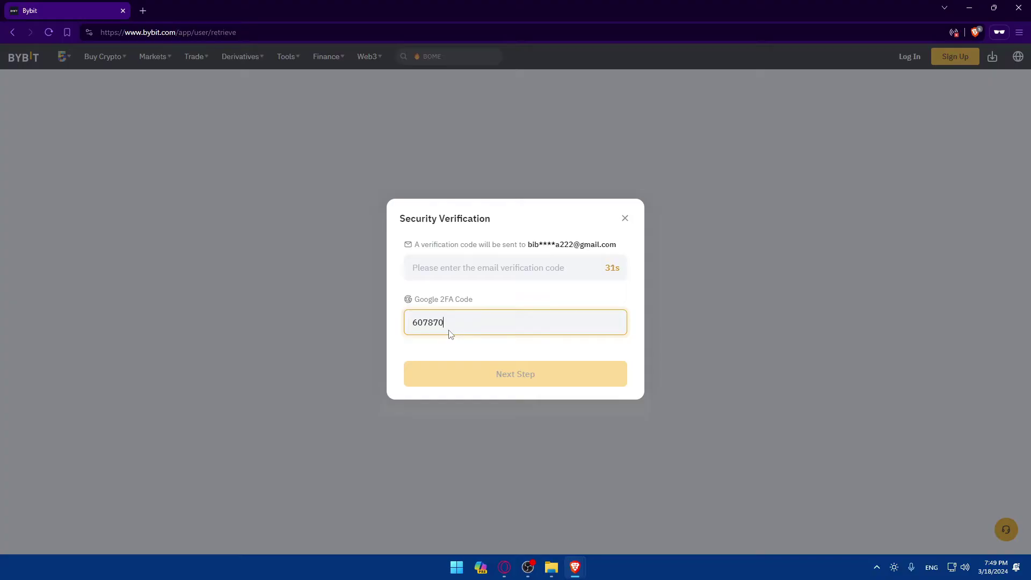
pyautogui.click(429, 264)
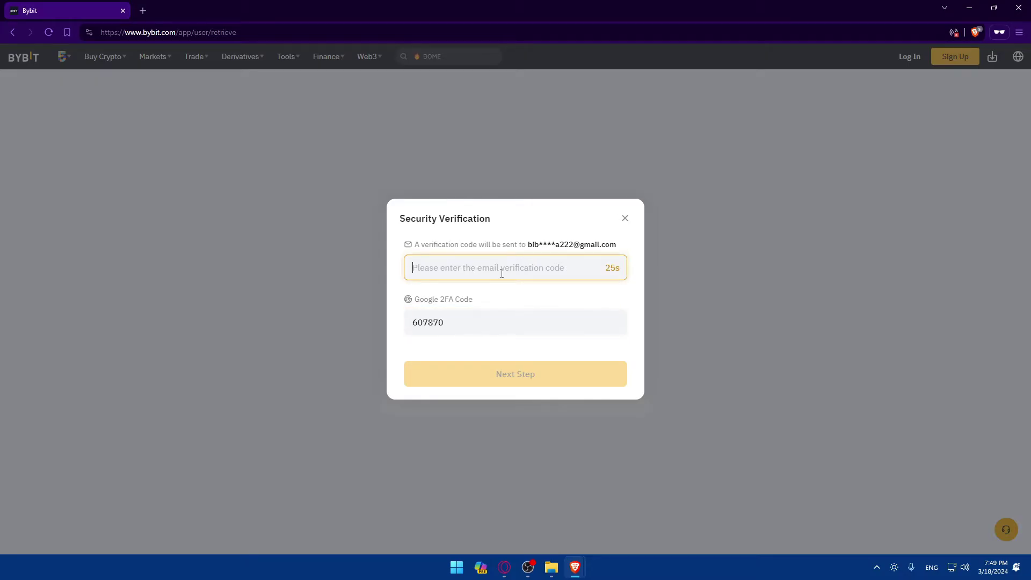
# Load gmail.com in a new private tab, and clear the expired authenticator code on Bybit
pyautogui.click(144, 11)
pyautogui.write('gmail.com')
pyautogui.press('Return')
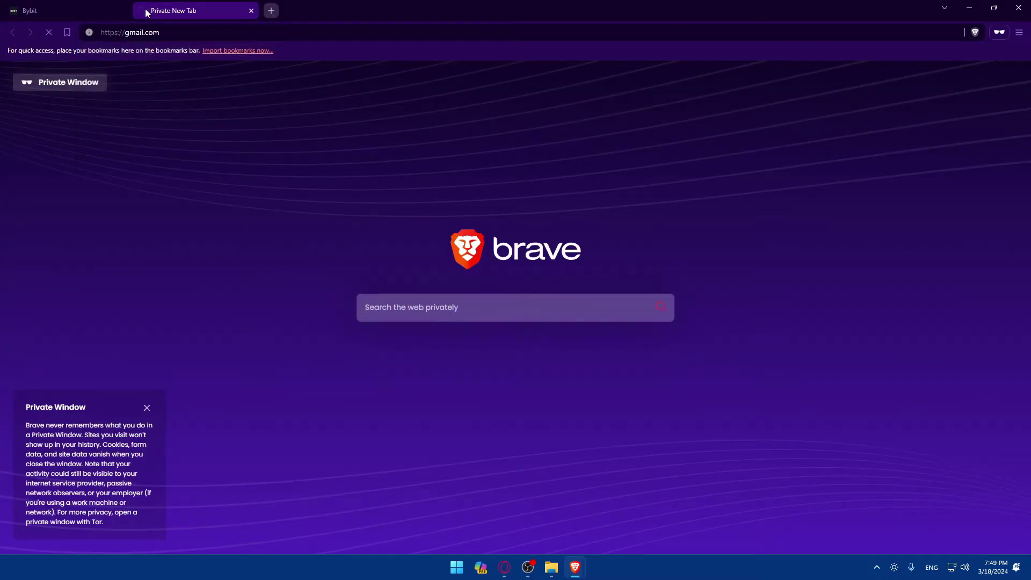
pyautogui.click(70, 10)
pyautogui.moveTo(457, 322); pyautogui.dragTo(378, 323)
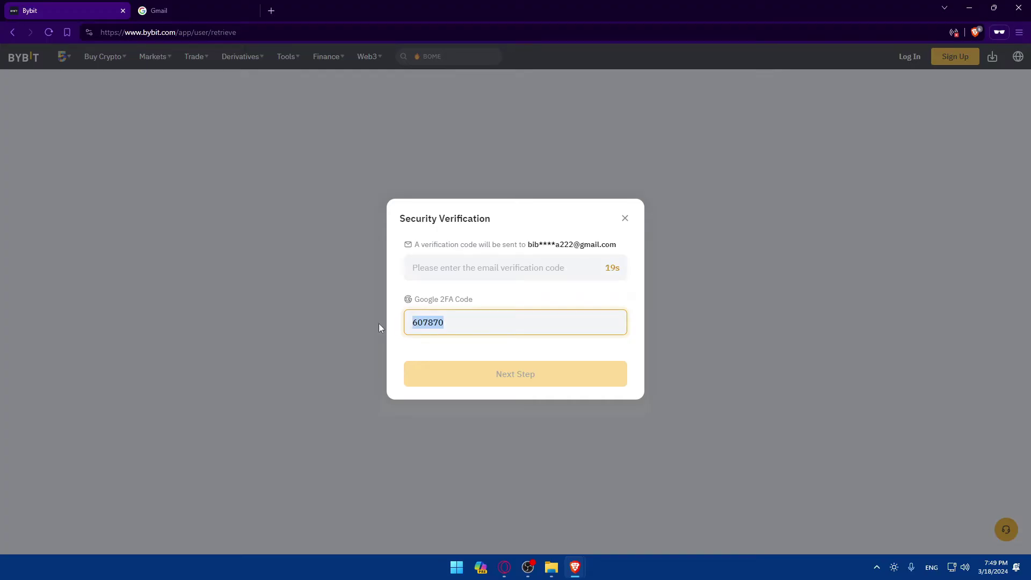
pyautogui.press('BackSpace')
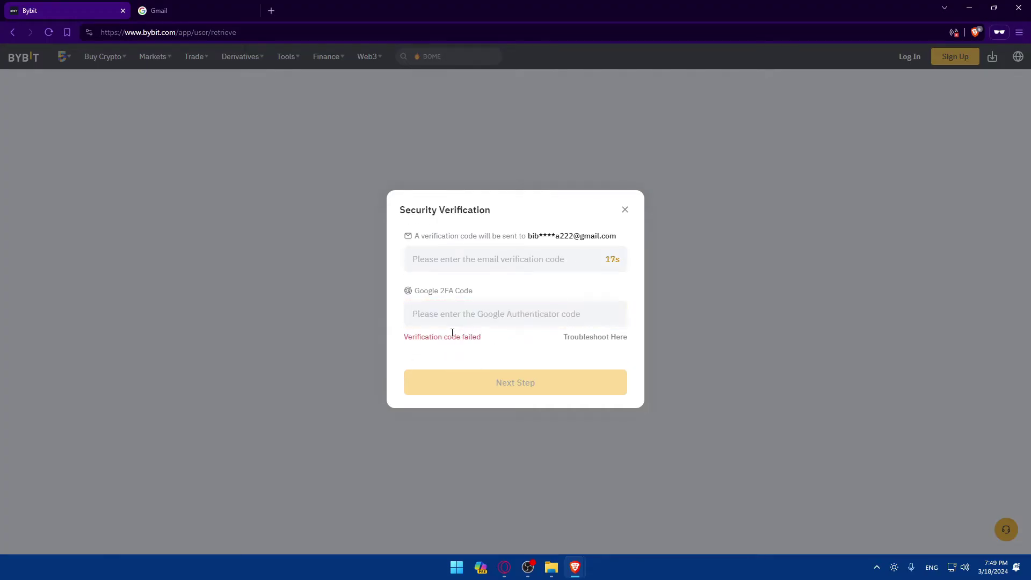
# Close the Gmail tab, switch to the Gmail inbox window, and open the latest [Bybit]Email authentication message
pyautogui.click(195, 8)
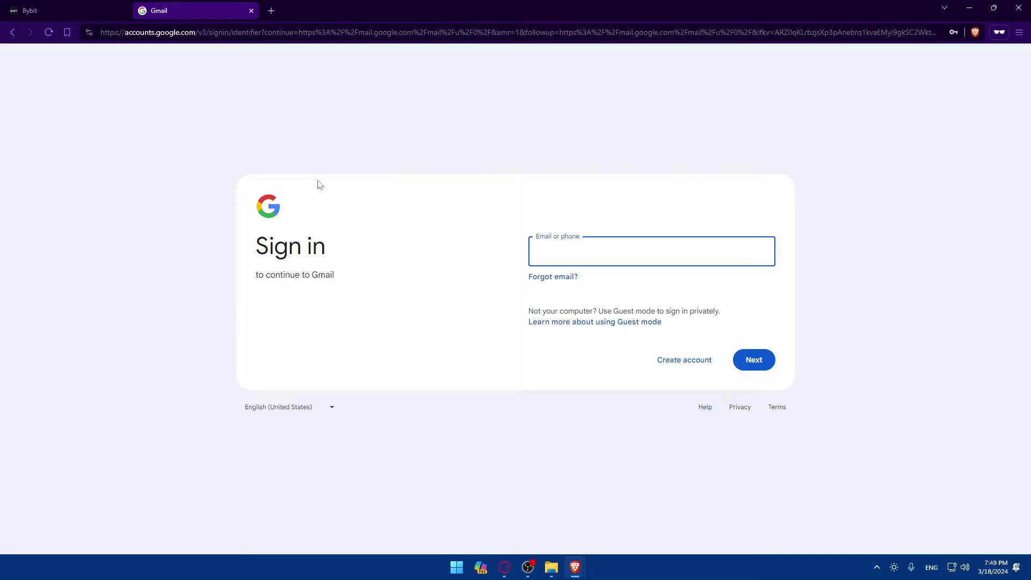
pyautogui.click(250, 10)
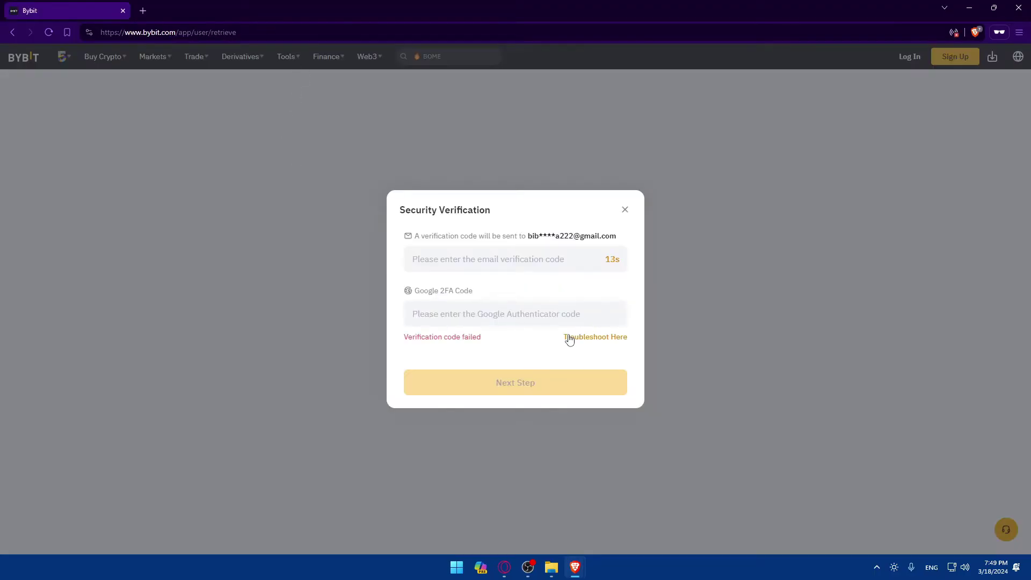
pyautogui.moveTo(577, 563)
pyautogui.click(536, 519)
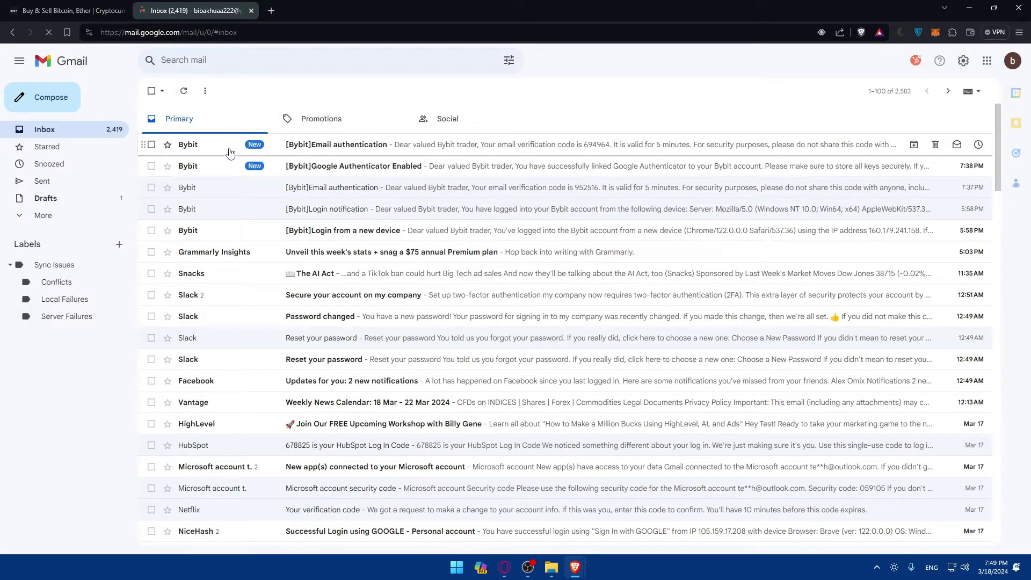
pyautogui.click(231, 154)
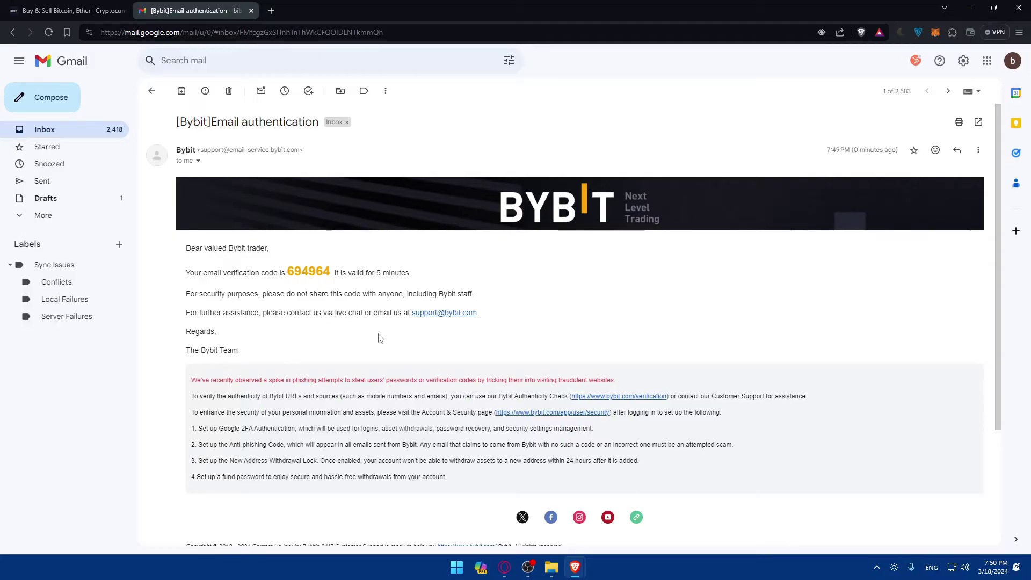
# Back in Bybit, enter the email code and a fresh authenticator code, then submit them
pyautogui.moveTo(575, 573)
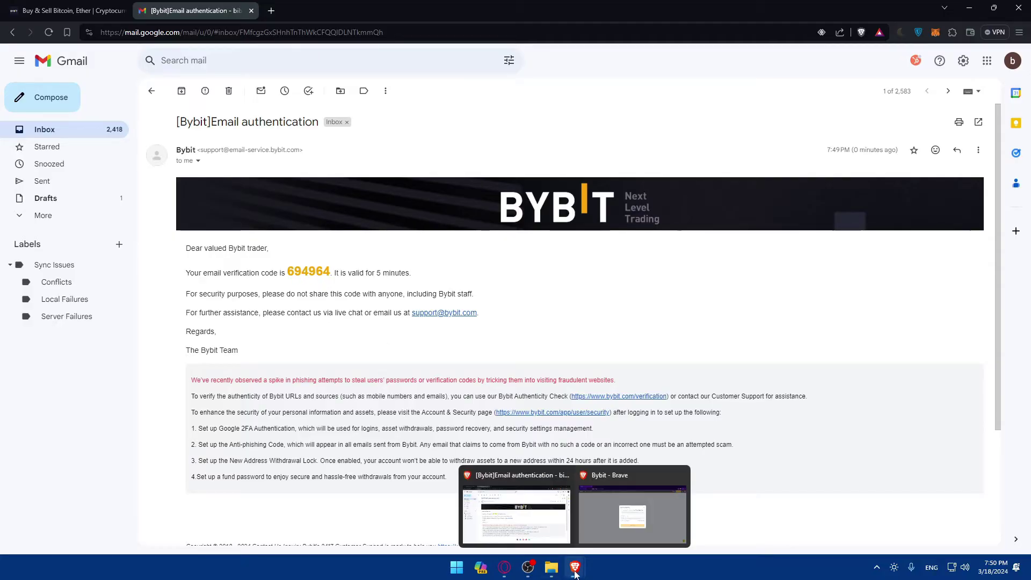
pyautogui.click(590, 523)
pyautogui.click(455, 268)
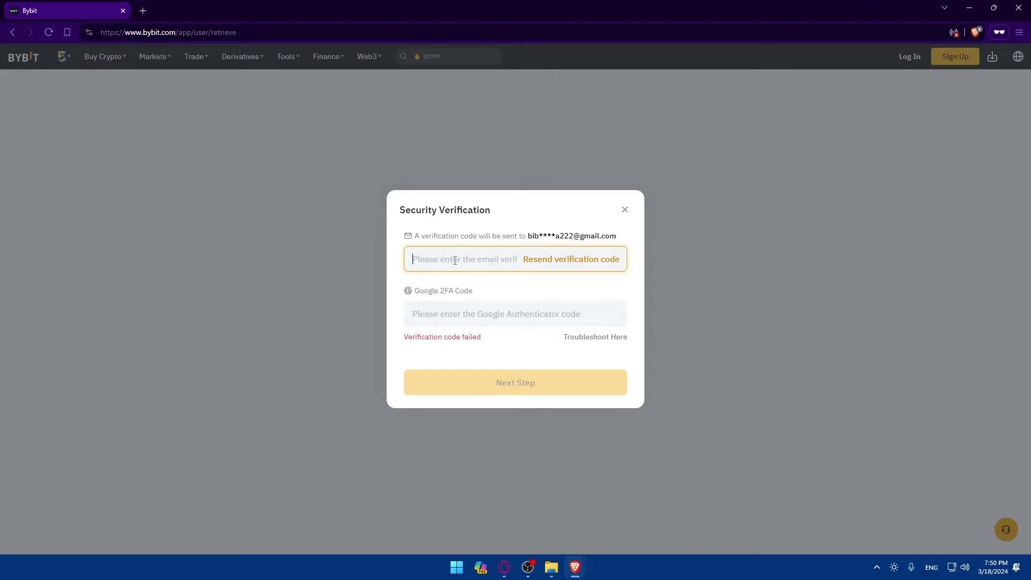
pyautogui.click(482, 312)
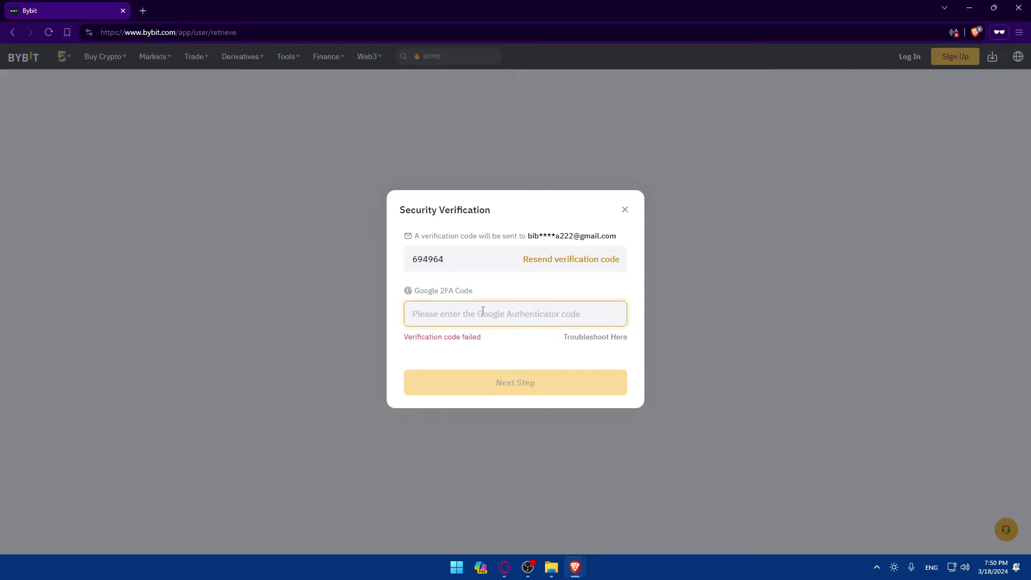
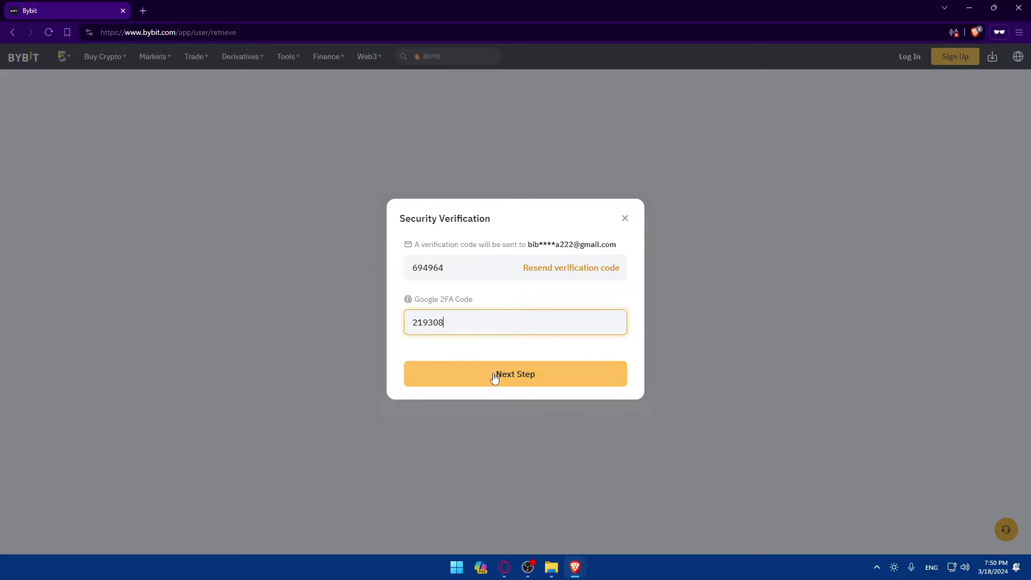
pyautogui.click(494, 376)
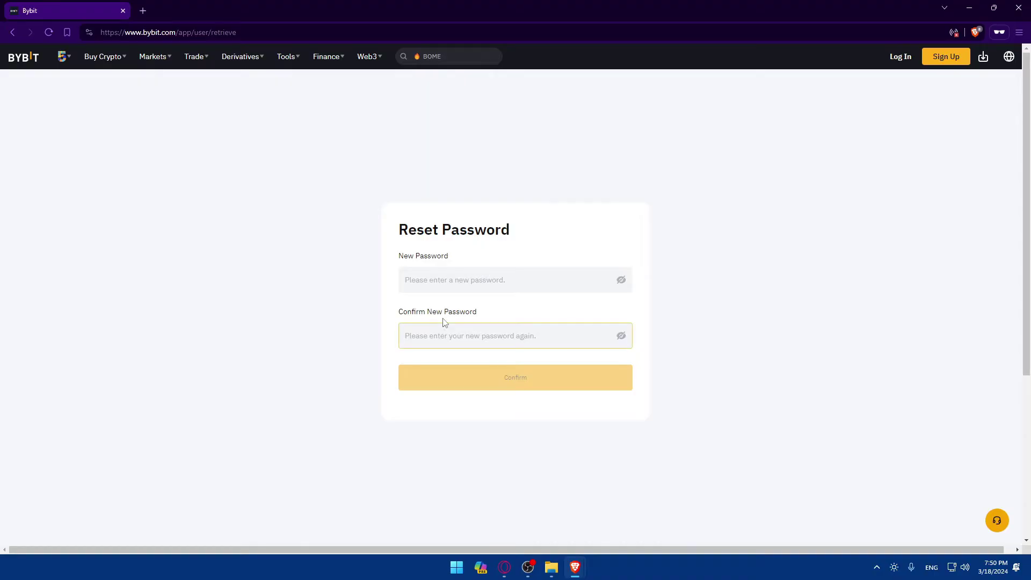
# Enter the new password and its confirmation, fix the mismatched confirmation, and confirm the reset
pyautogui.click(468, 290)
pyautogui.click(441, 329)
pyautogui.click(437, 279)
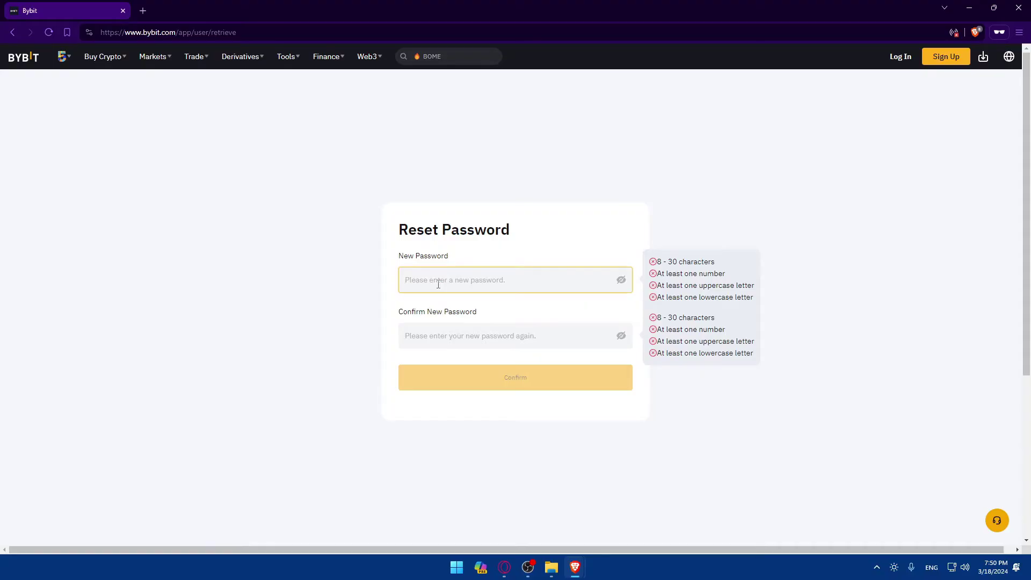
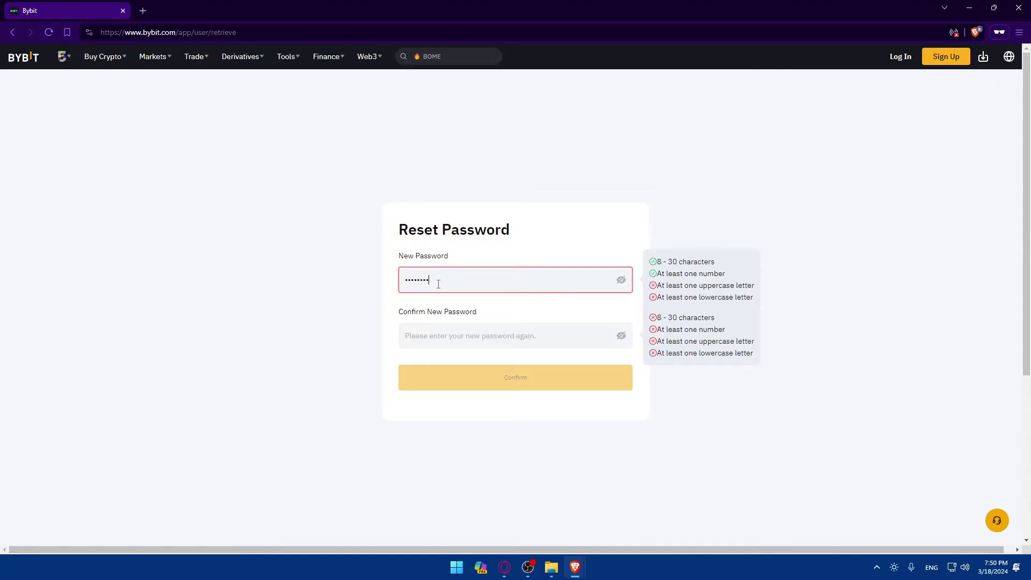
pyautogui.click(444, 335)
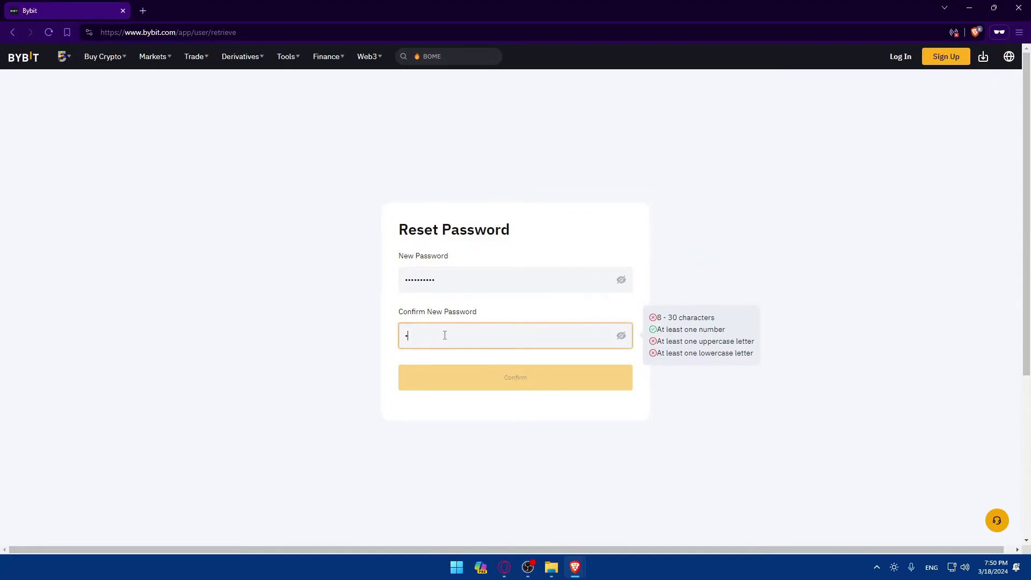
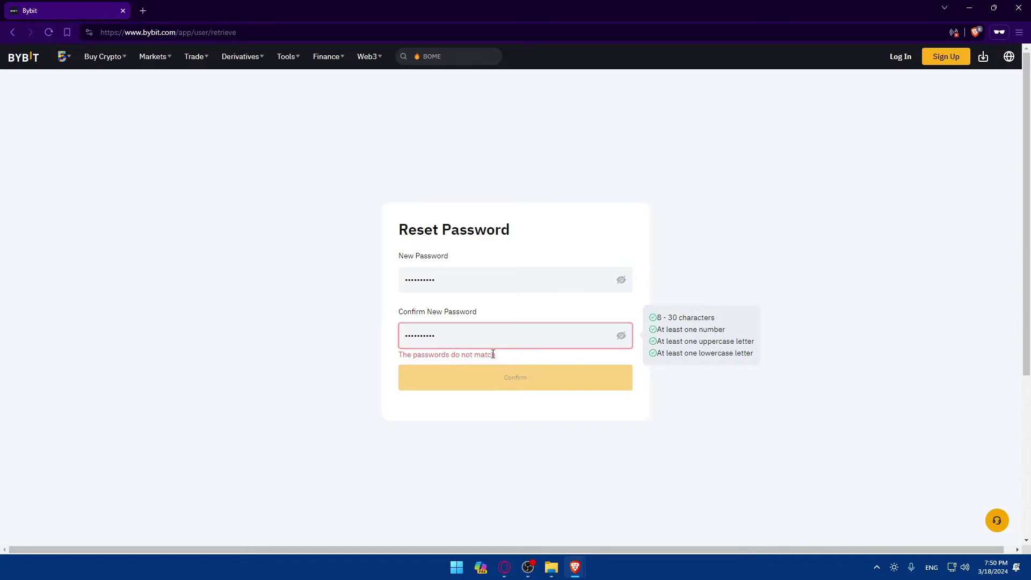
pyautogui.moveTo(496, 355); pyautogui.dragTo(375, 358)
pyautogui.doubleClick(442, 346)
pyautogui.press('BackSpace')
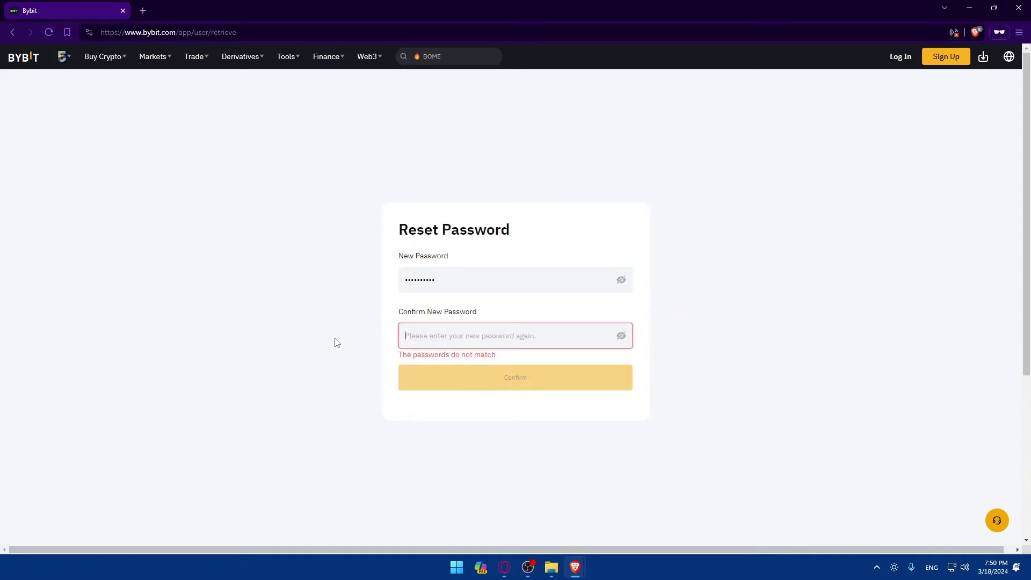
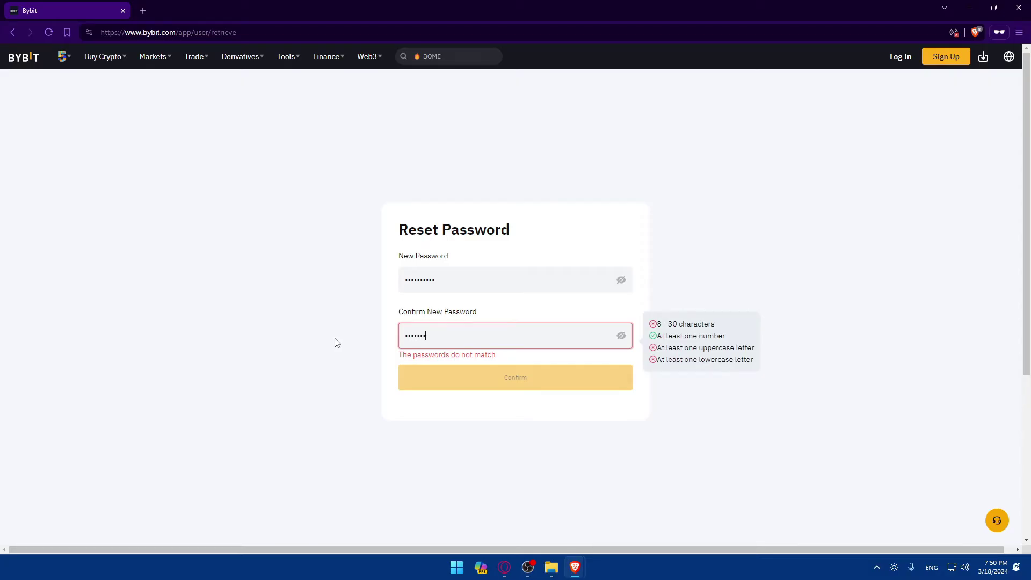
pyautogui.click(484, 374)
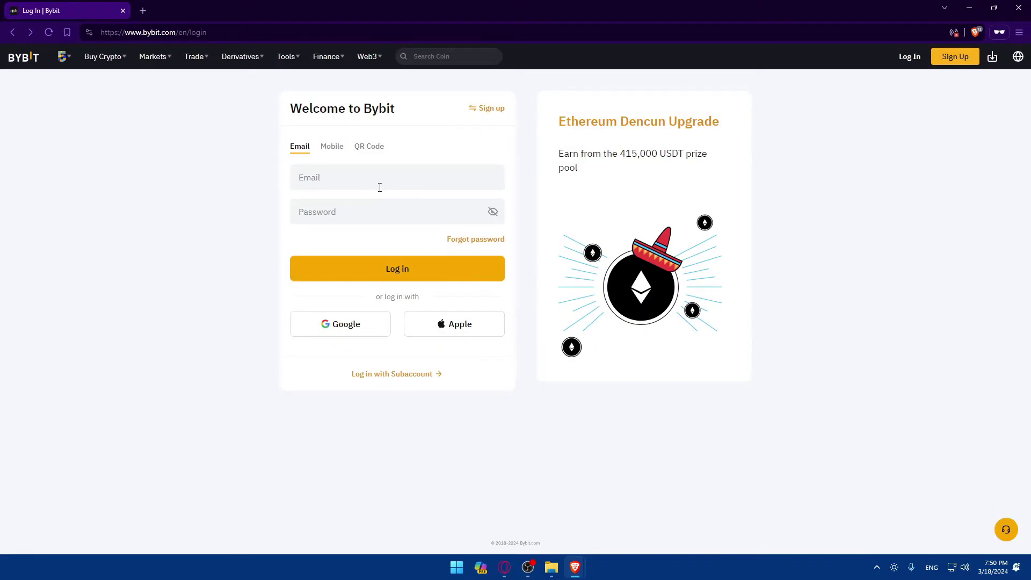
# Log in with the account's email and new password, then open the two-factor verification help
pyautogui.click(369, 178)
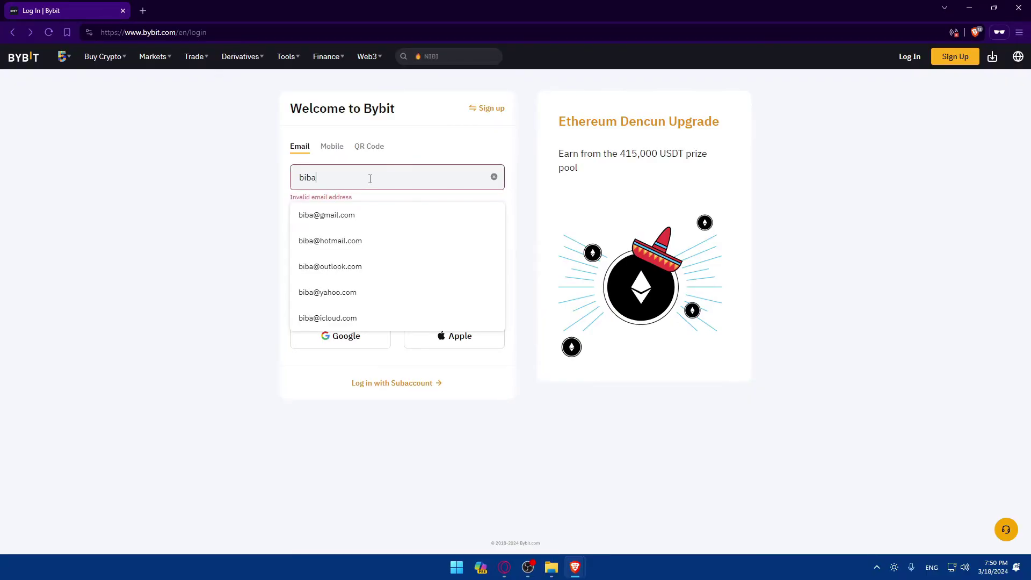
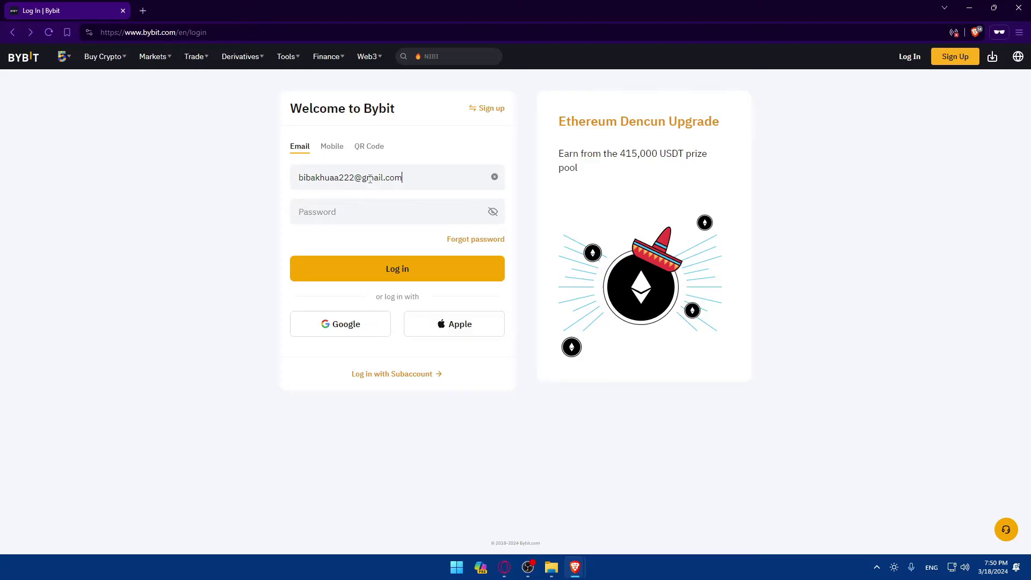
pyautogui.write('••')
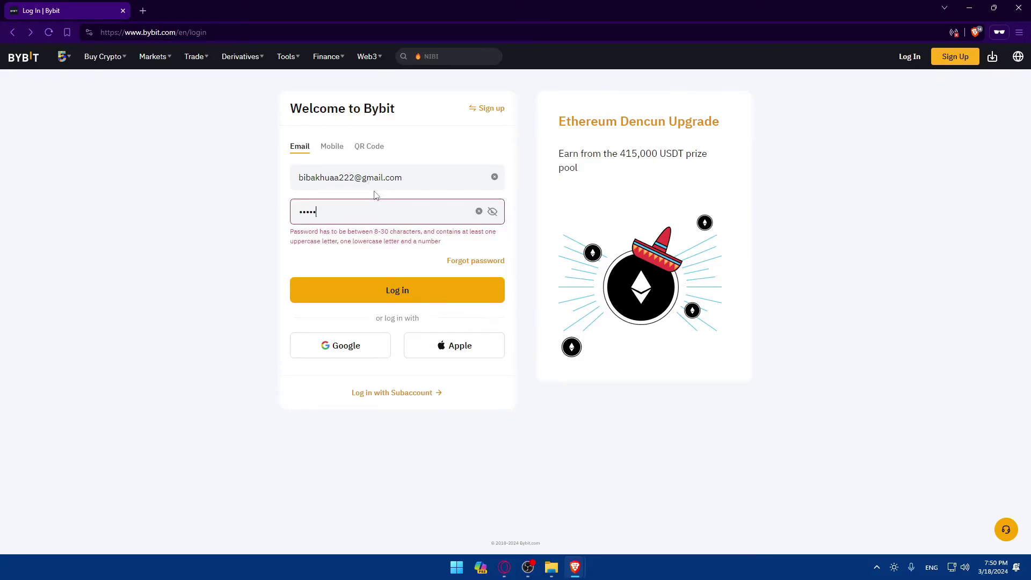
pyautogui.write('•')
pyautogui.click(404, 273)
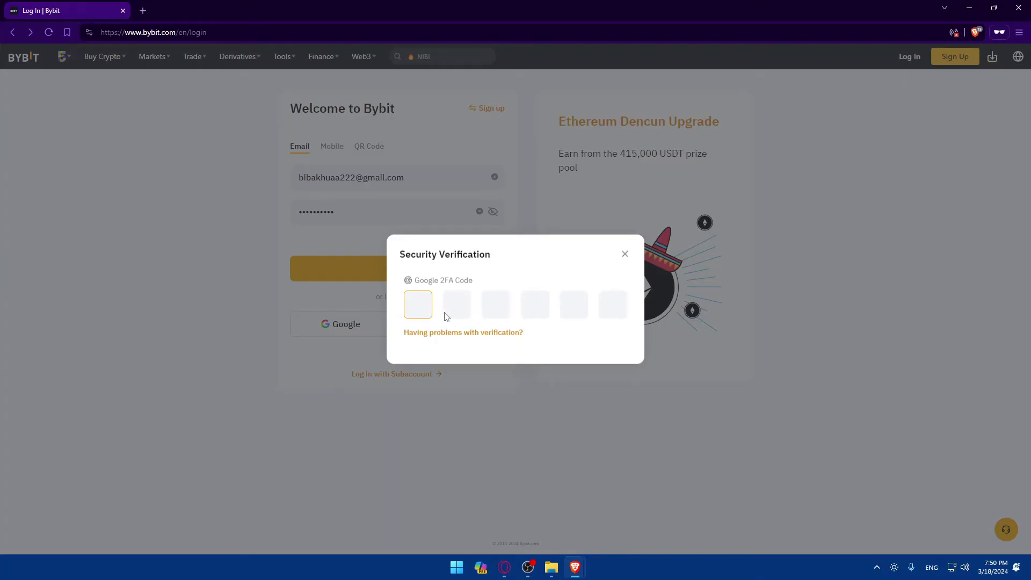
pyautogui.click(457, 334)
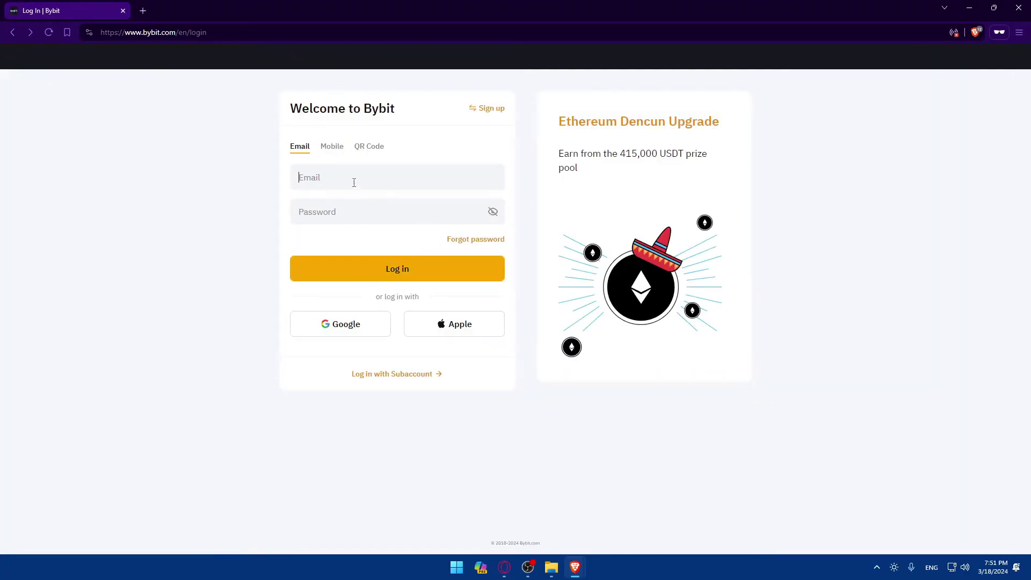
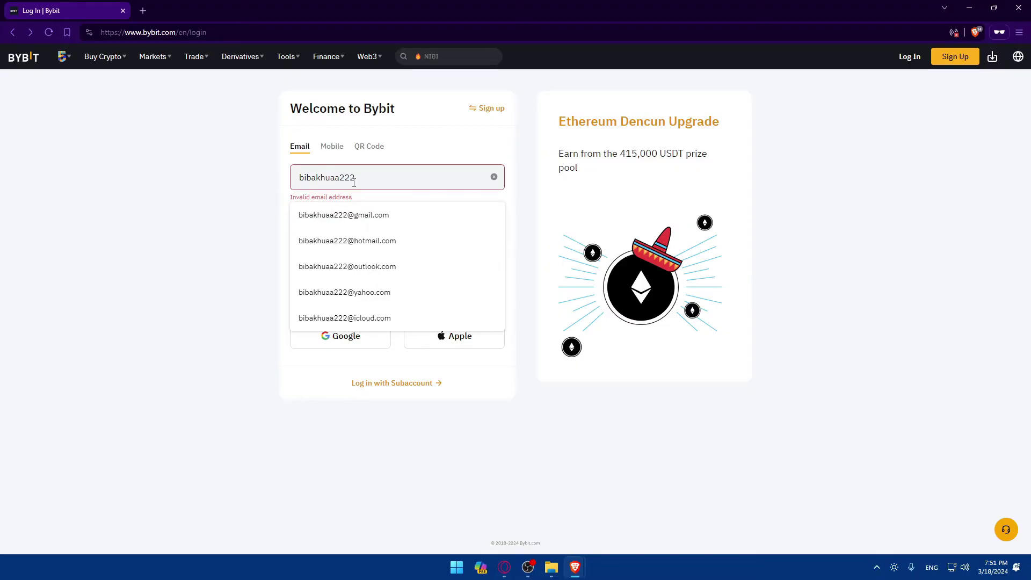
# Log in to Bybit with the account's Gmail address and password, then enter the Google 2FA code
pyautogui.click(366, 219)
pyautogui.write('••')
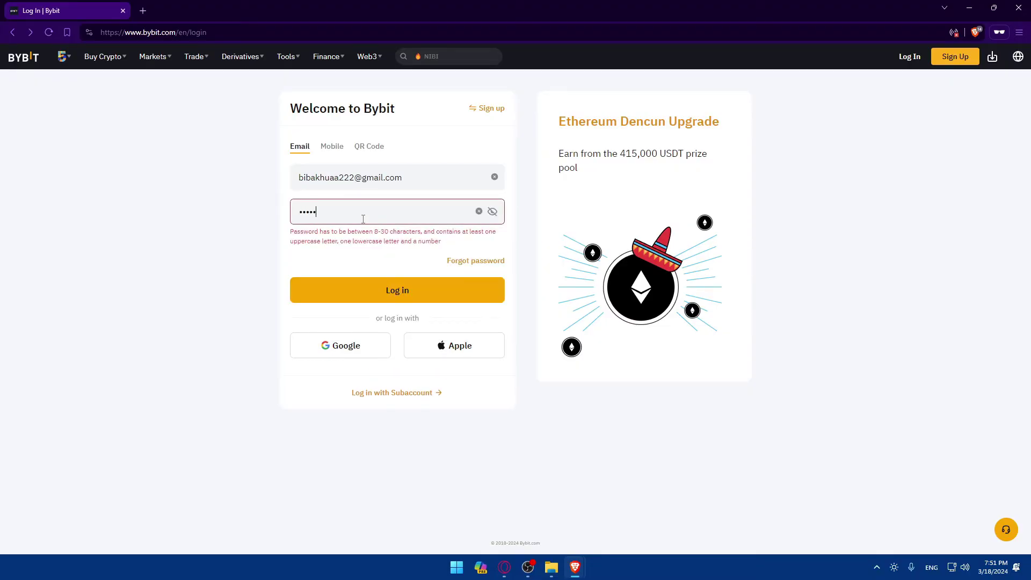
pyautogui.write('••••••••')
pyautogui.click(385, 269)
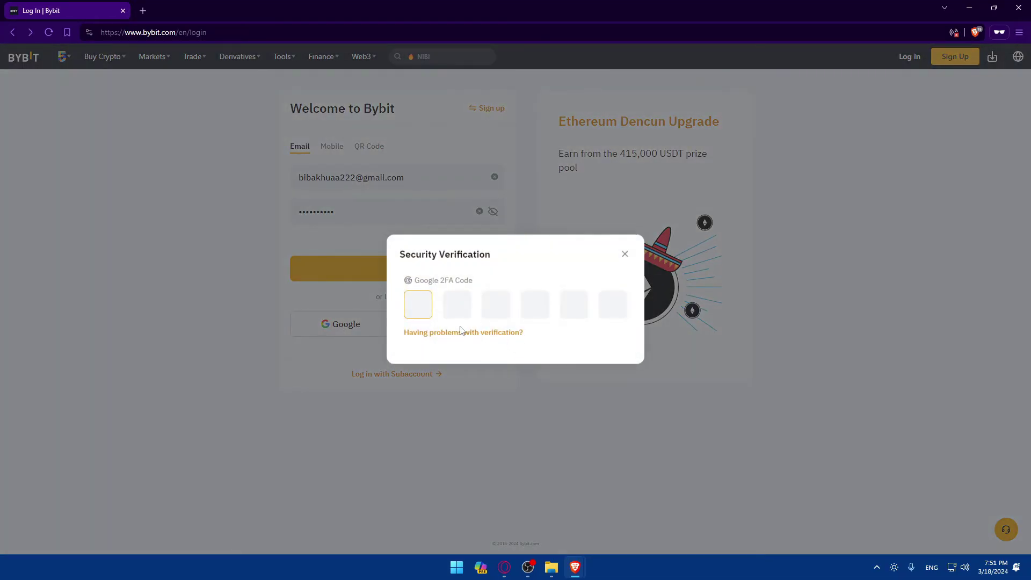
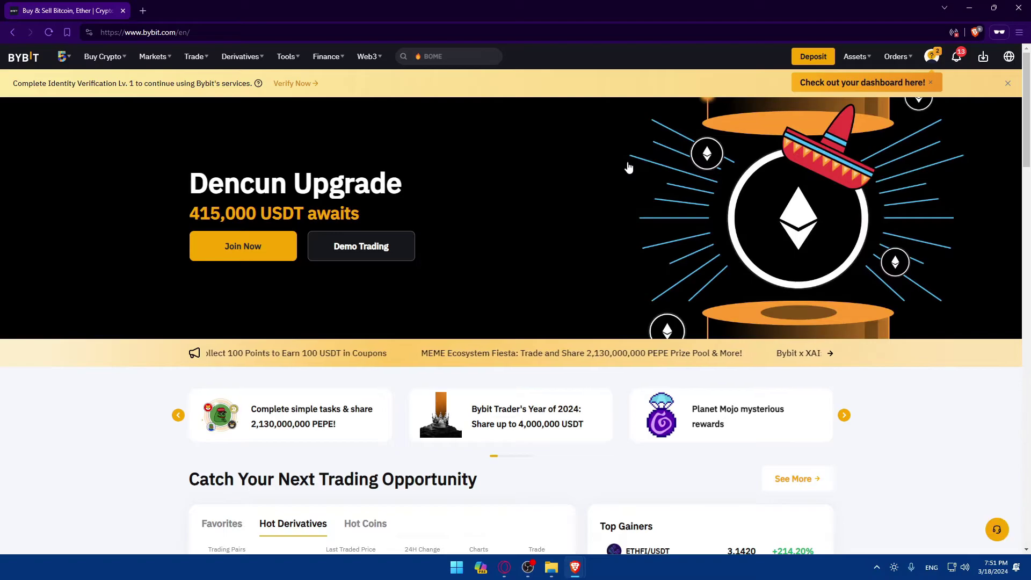
# Go from the profile menu's Settings to the Account & Security page
pyautogui.moveTo(935, 61)
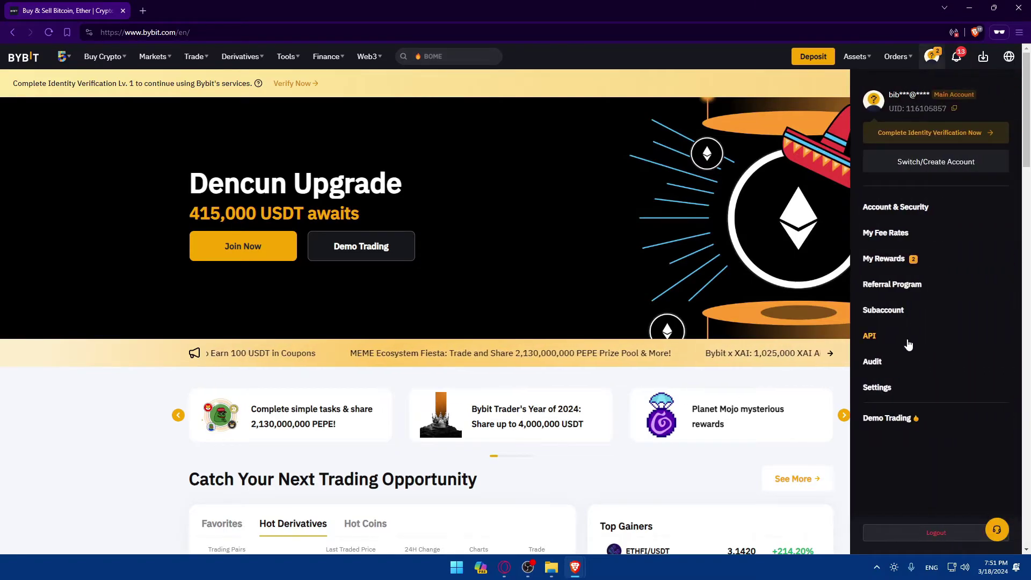
pyautogui.click(885, 387)
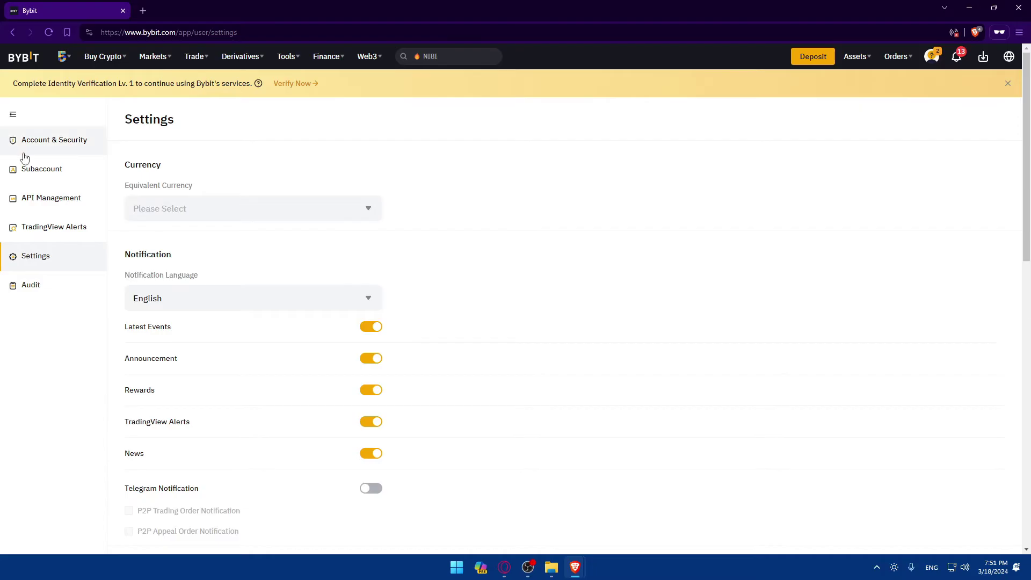
pyautogui.click(32, 153)
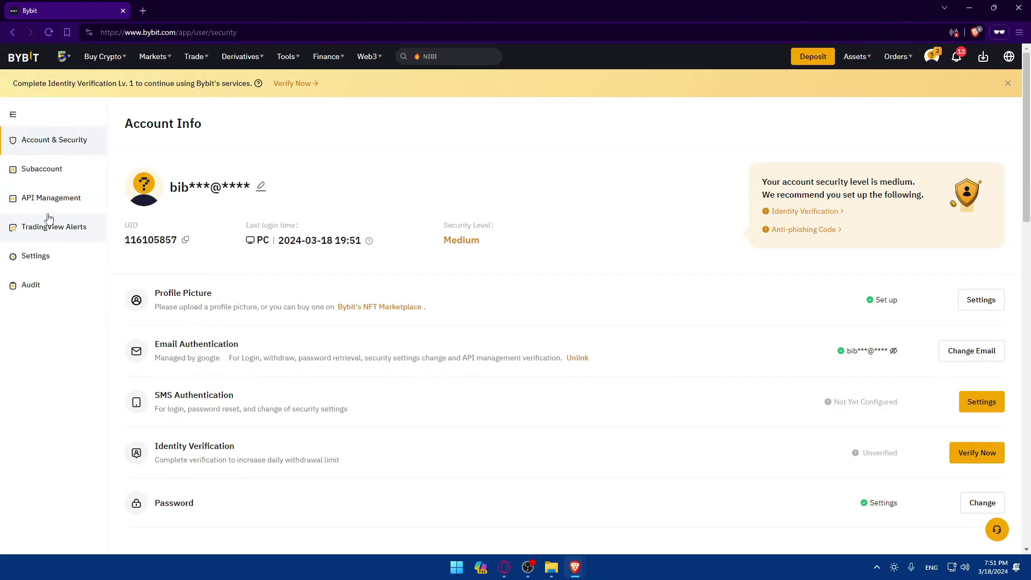
pyautogui.scroll(-1, 286, 211)
pyautogui.scroll(-2, 301, 211)
pyautogui.scroll(2, 477, 225)
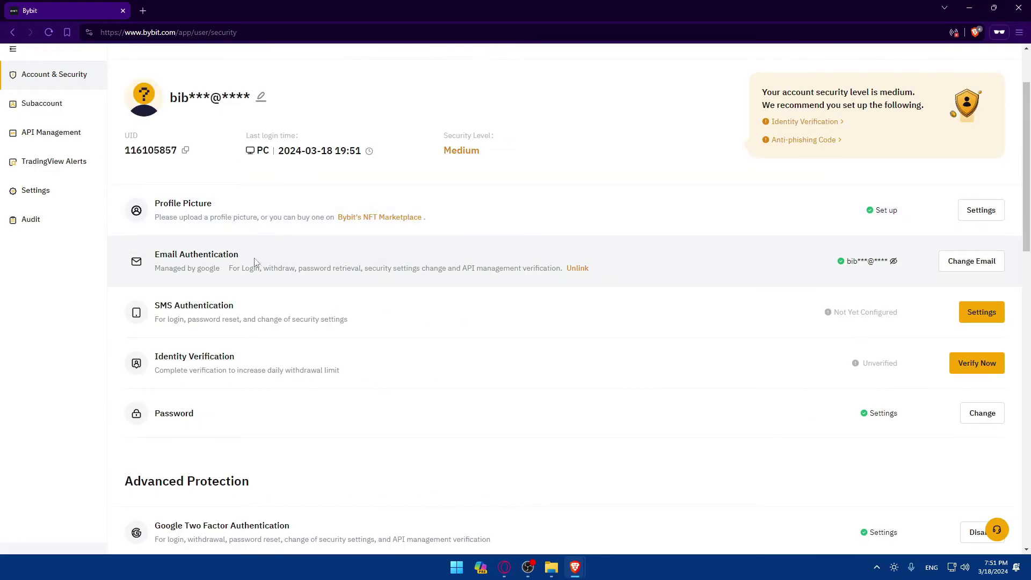
pyautogui.moveTo(255, 263); pyautogui.dragTo(153, 258)
pyautogui.moveTo(246, 311); pyautogui.dragTo(154, 310)
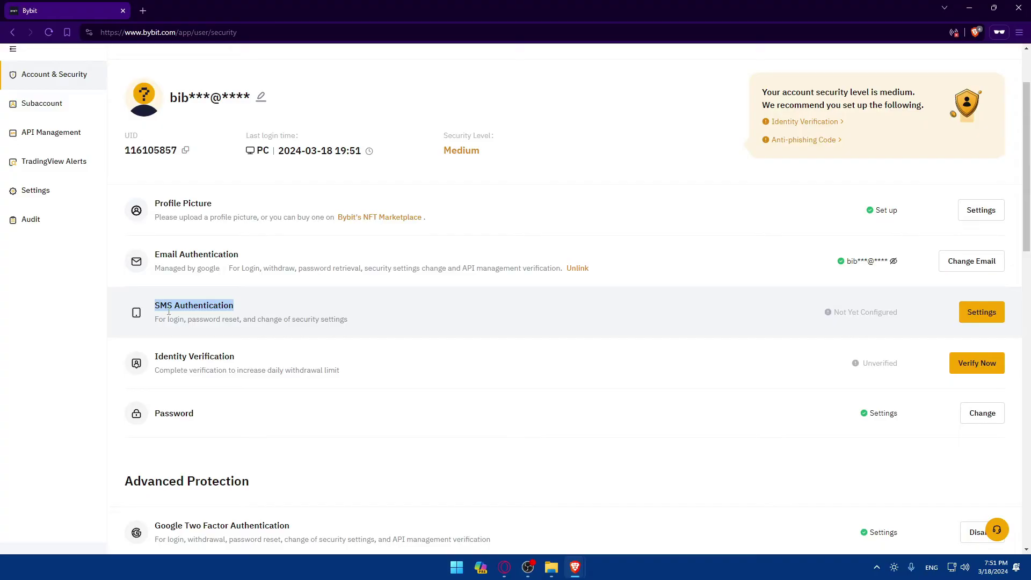
pyautogui.moveTo(243, 357); pyautogui.dragTo(145, 358)
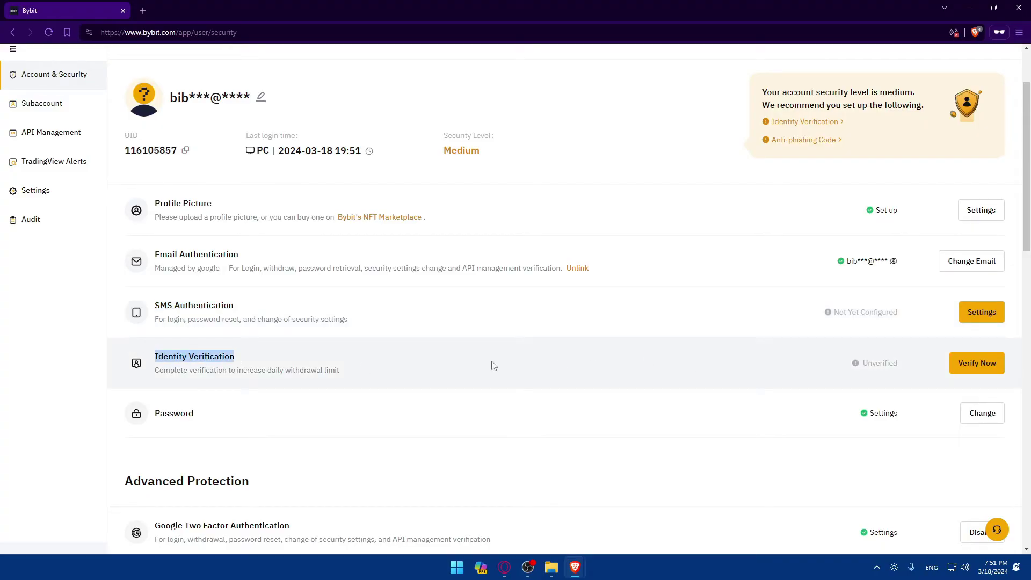
pyautogui.click(405, 361)
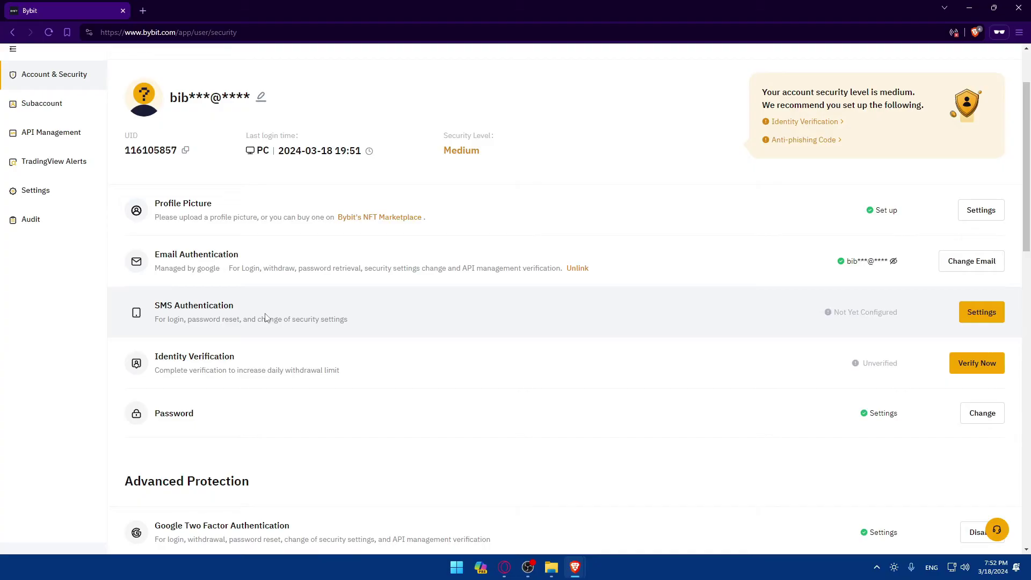
pyautogui.moveTo(155, 244); pyautogui.dragTo(239, 256)
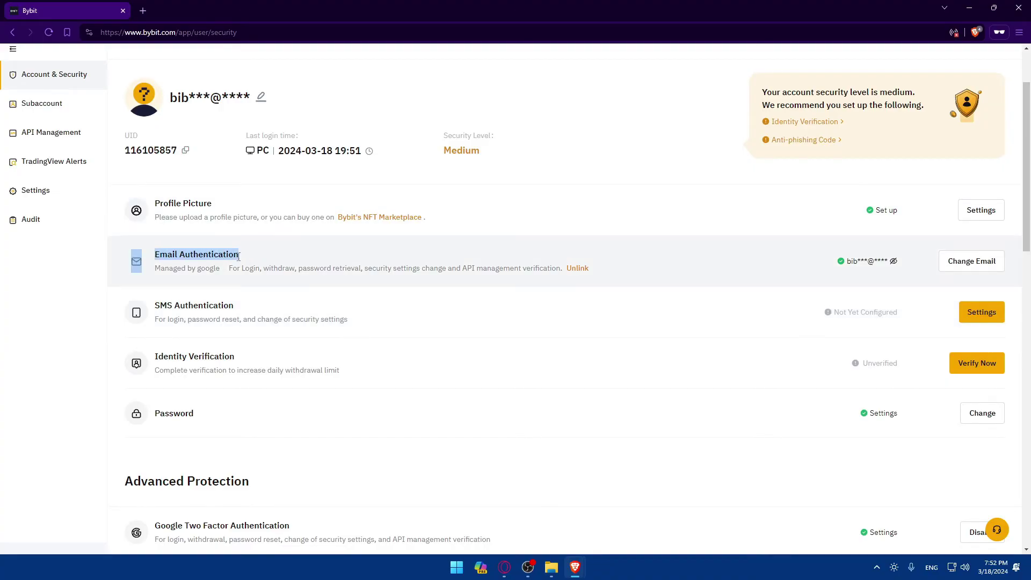
pyautogui.click(240, 257)
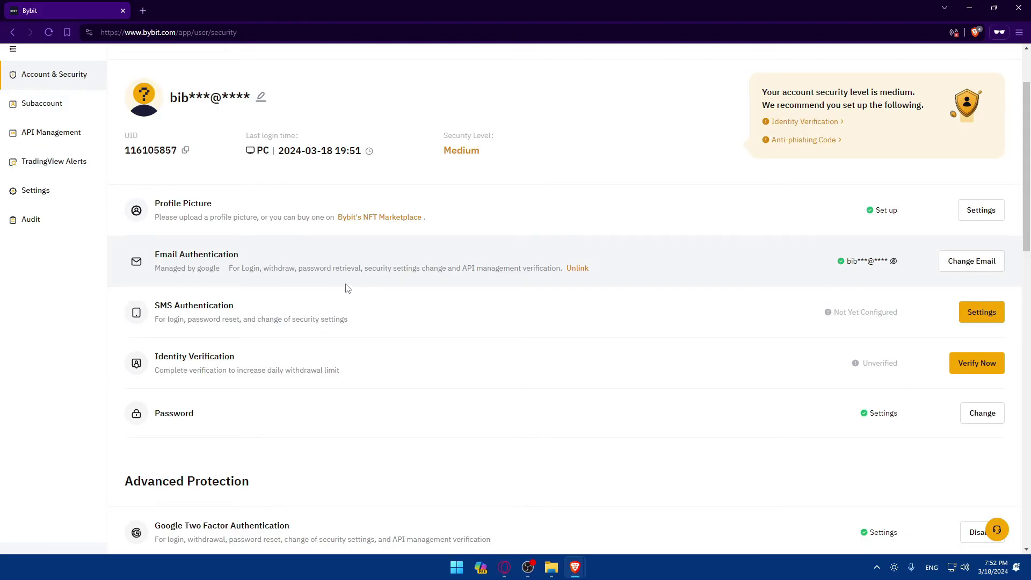
pyautogui.scroll(-5, 348, 288)
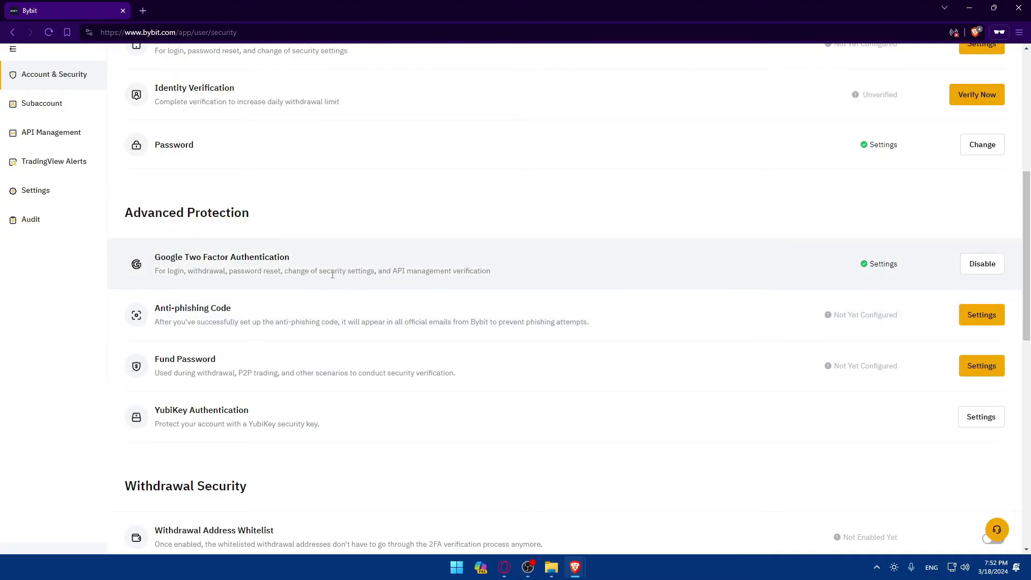
pyautogui.moveTo(291, 257); pyautogui.dragTo(153, 257)
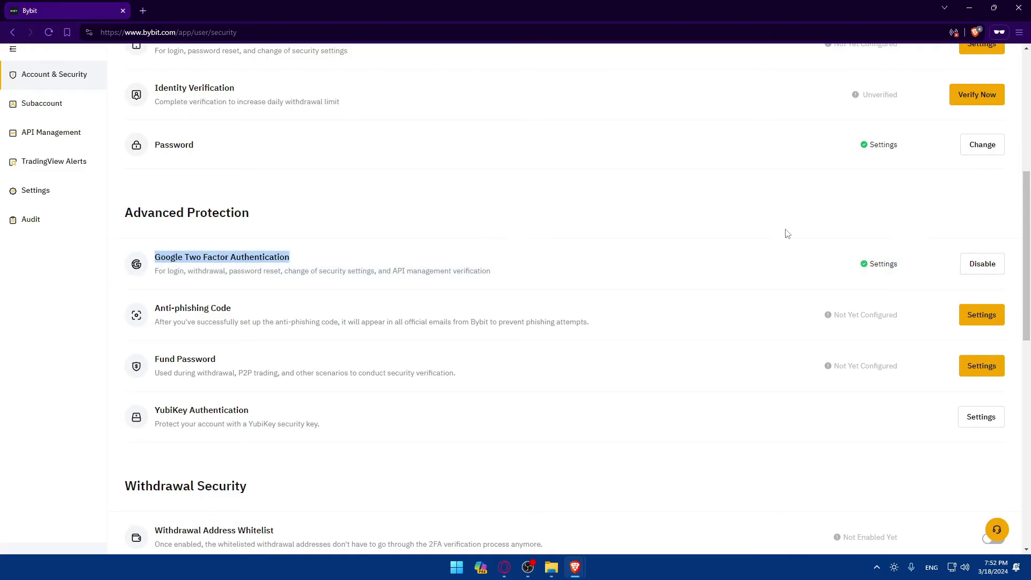
pyautogui.click(555, 247)
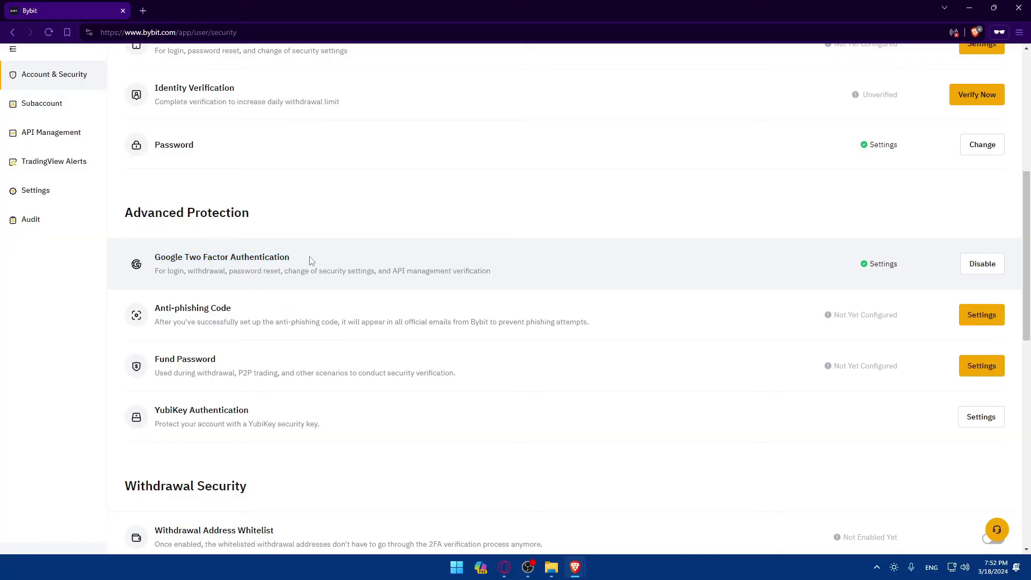
pyautogui.moveTo(291, 258); pyautogui.dragTo(153, 256)
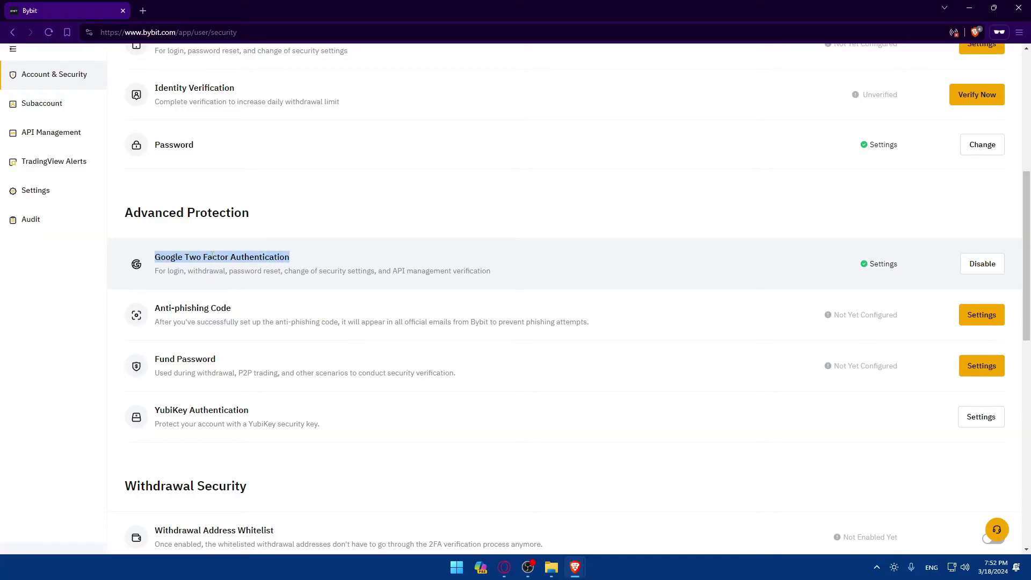
pyautogui.click(154, 257)
pyautogui.moveTo(294, 260); pyautogui.dragTo(152, 258)
pyautogui.click(171, 253)
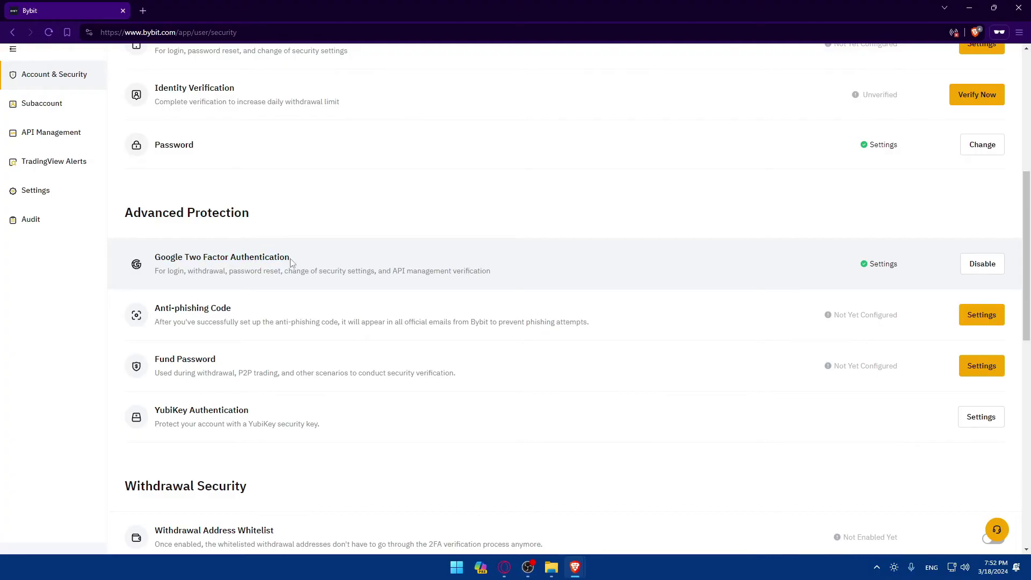
pyautogui.moveTo(294, 259); pyautogui.dragTo(152, 258)
pyautogui.click(225, 254)
pyautogui.moveTo(238, 309); pyautogui.dragTo(154, 311)
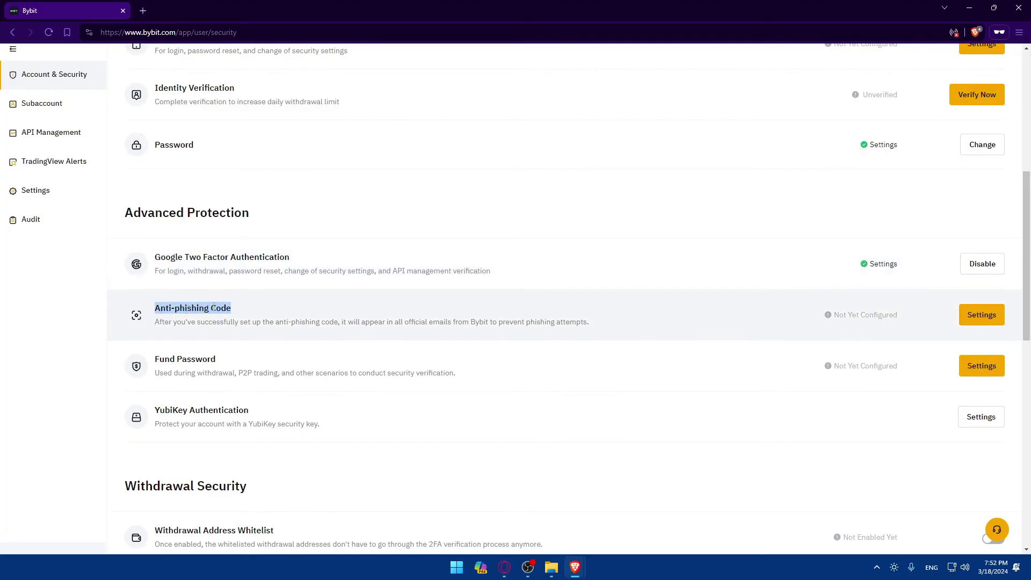
pyautogui.moveTo(215, 359); pyautogui.dragTo(154, 360)
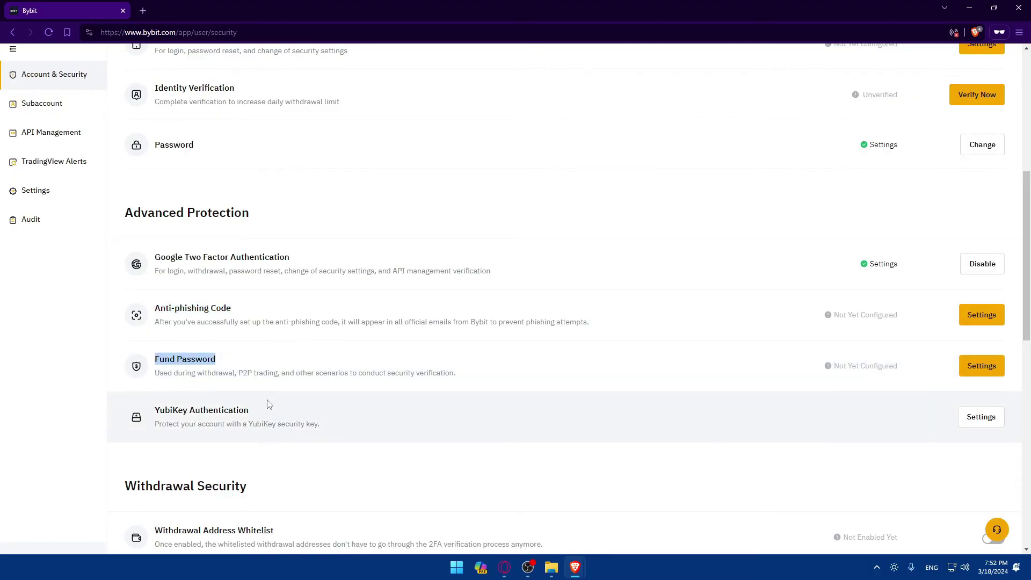
pyautogui.moveTo(288, 413); pyautogui.dragTo(151, 416)
pyautogui.moveTo(255, 415); pyautogui.dragTo(196, 415)
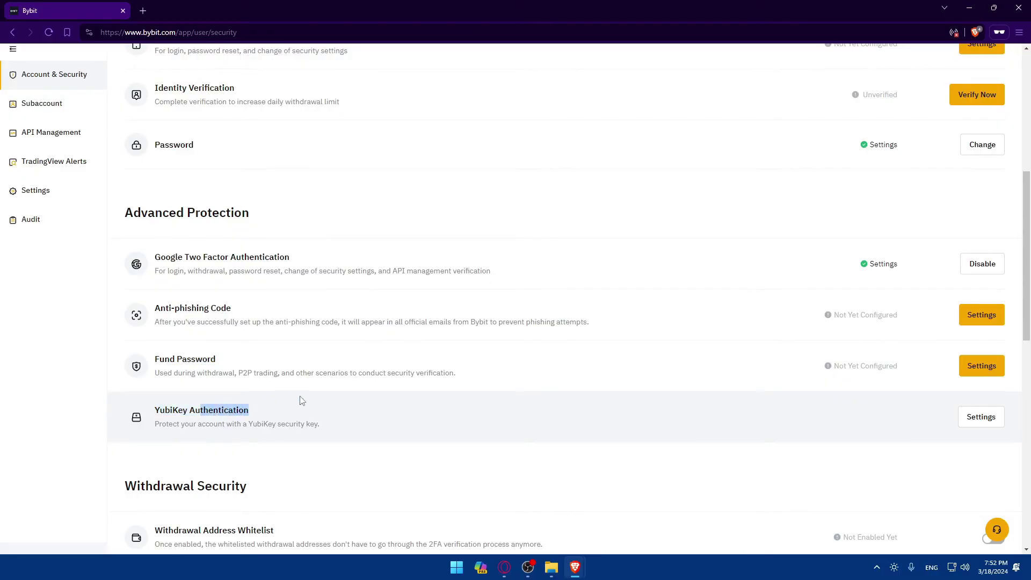
pyautogui.click(302, 400)
pyautogui.scroll(-10, 456, 378)
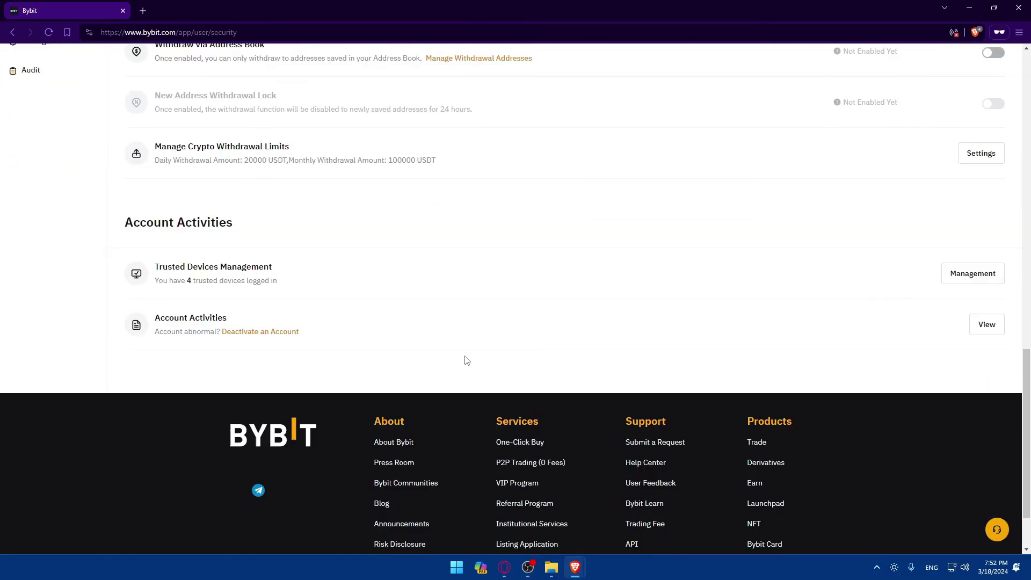
pyautogui.scroll(7, 465, 360)
pyautogui.scroll(10, 466, 359)
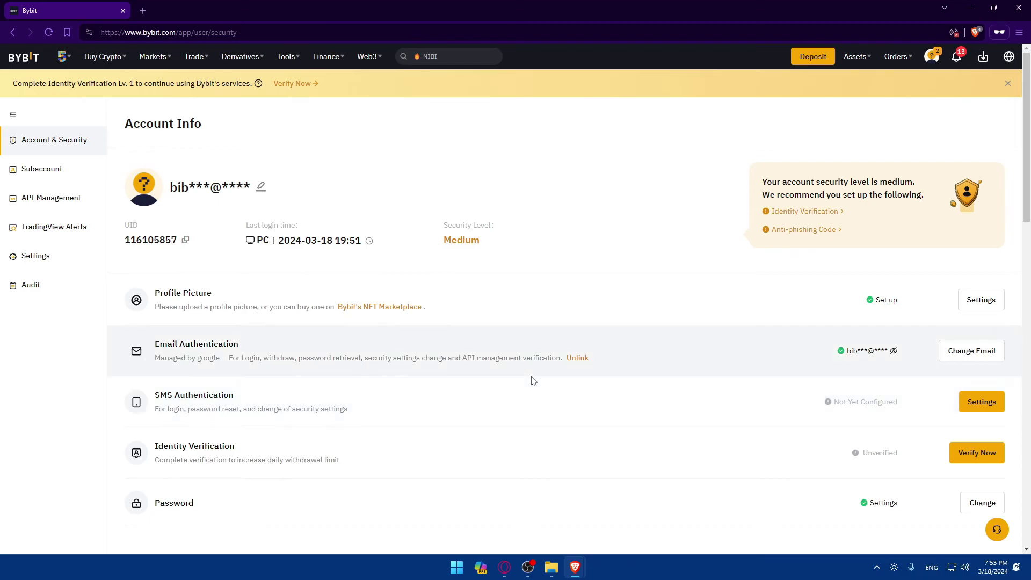
pyautogui.scroll(-10, 542, 370)
pyautogui.scroll(10, 541, 359)
pyautogui.scroll(-10, 542, 359)
pyautogui.scroll(2, 542, 361)
pyautogui.scroll(-3, 543, 364)
pyautogui.scroll(-5, 543, 364)
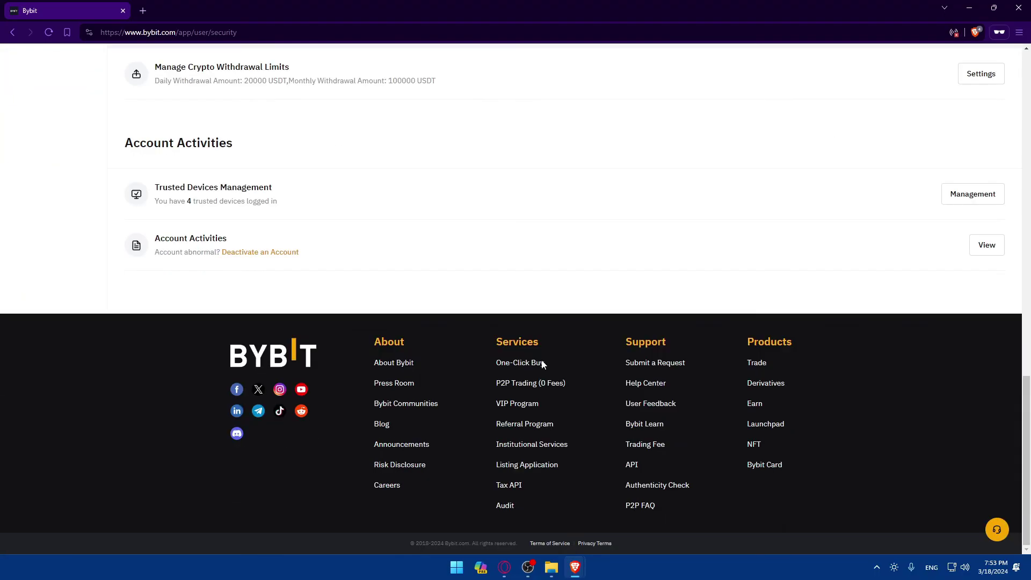
pyautogui.scroll(15, 542, 365)
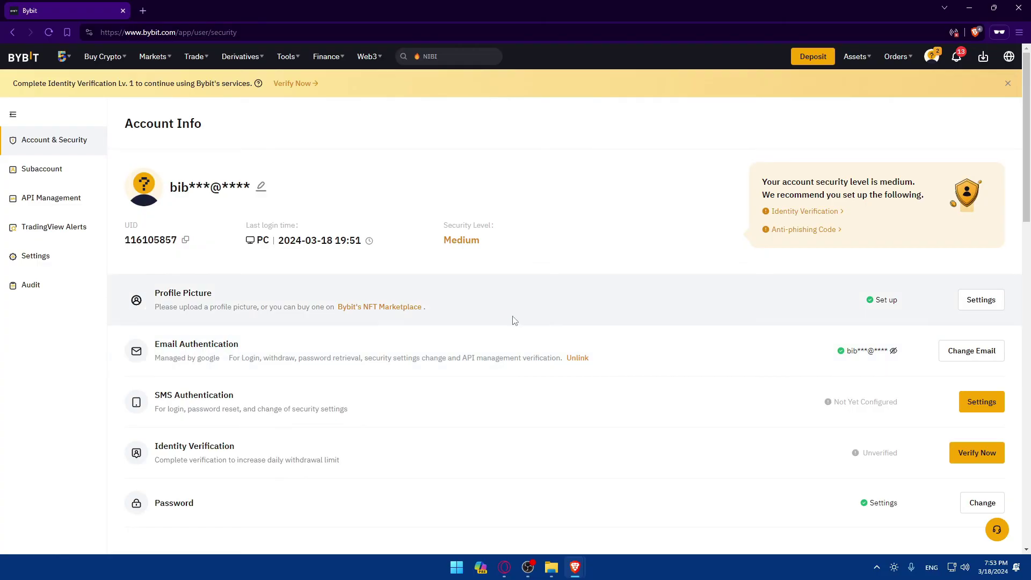
# Close the private window's Bybit tabs and the Gmail tab
pyautogui.click(142, 11)
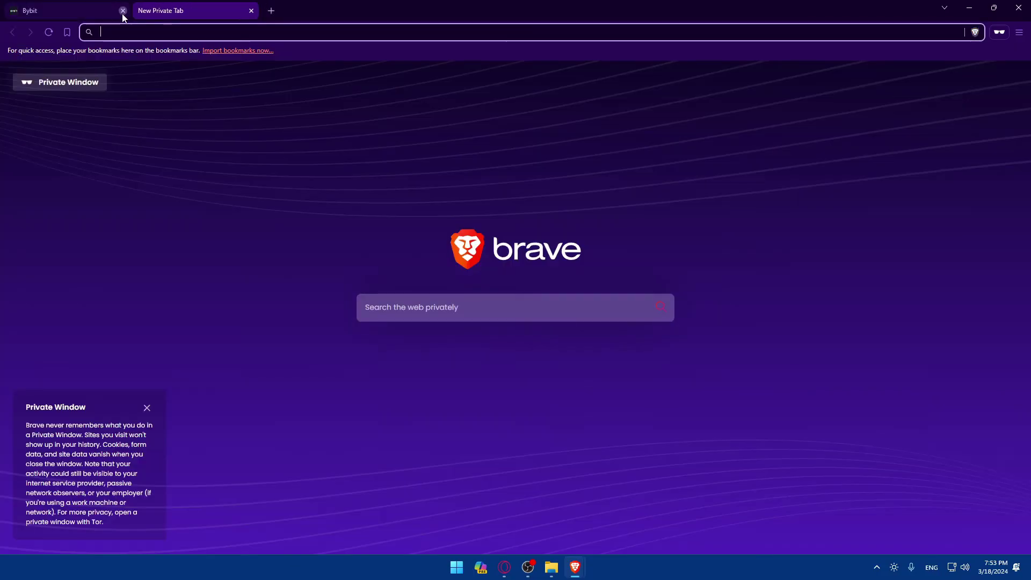
pyautogui.click(123, 11)
pyautogui.click(123, 11)
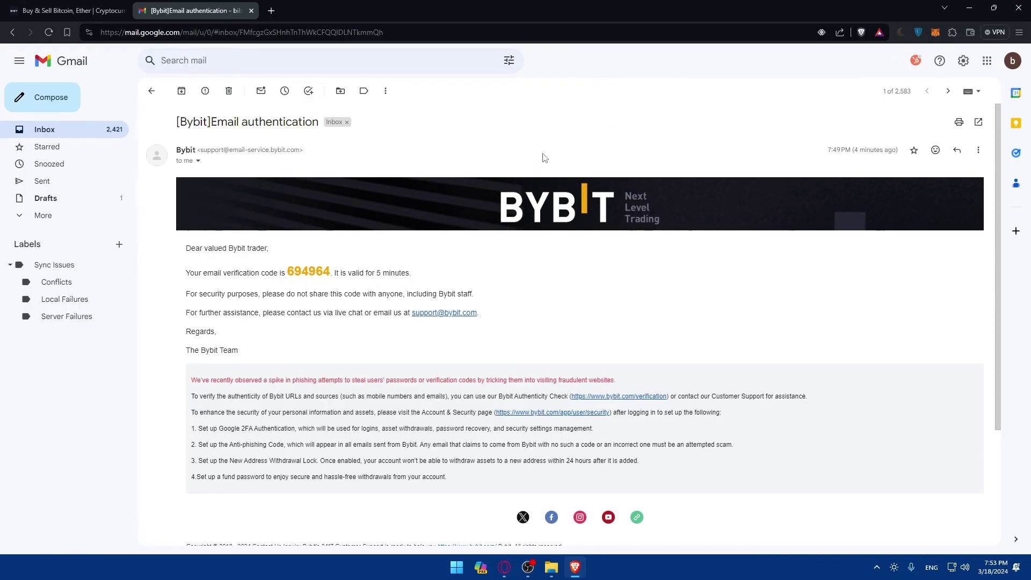
pyautogui.hotkey('ctrl', 'w')
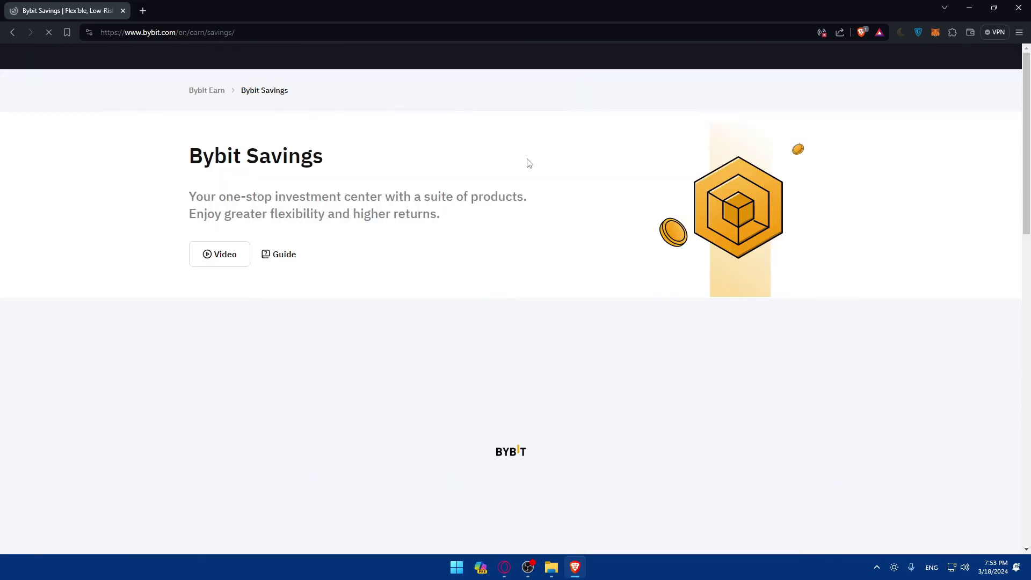